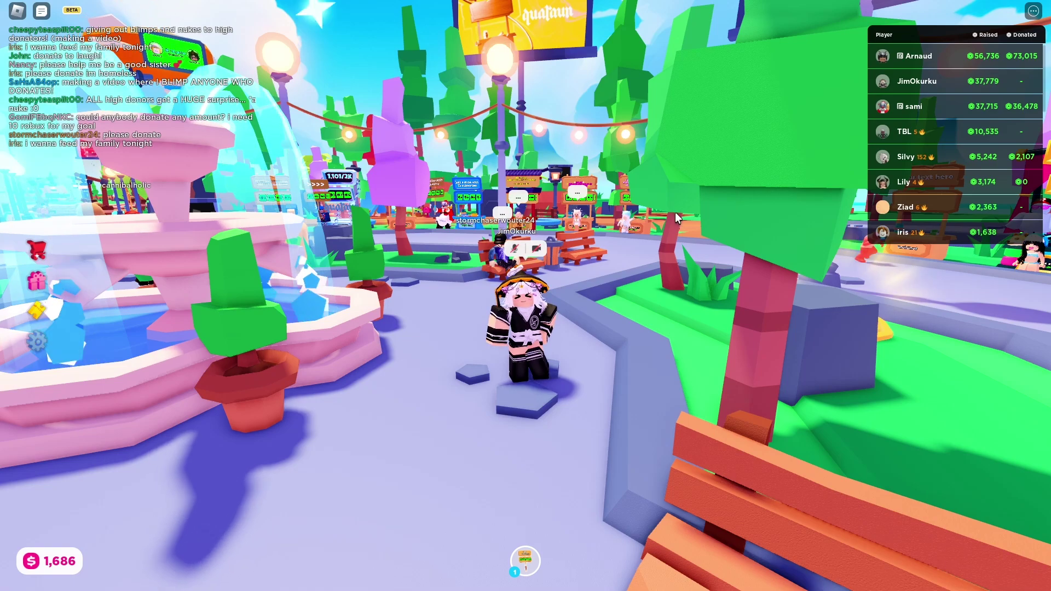
{"action": "right_click", "coordinate": [685, 219]}
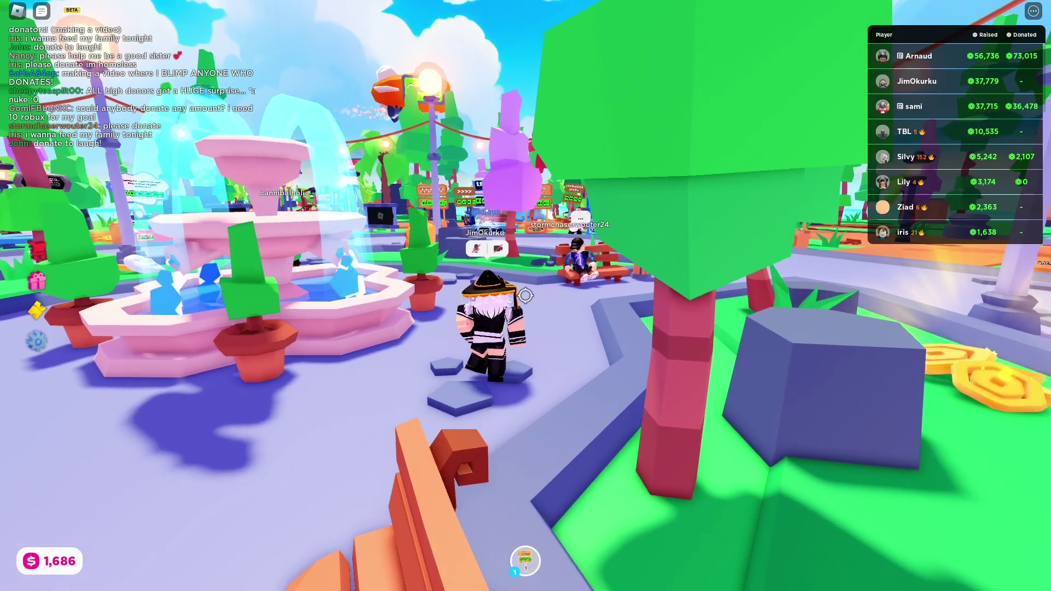
{"action": "key", "text": "shift+F2"}
{"action": "key", "text": "shift+F3"}
{"action": "left_click", "coordinate": [41, 10]}
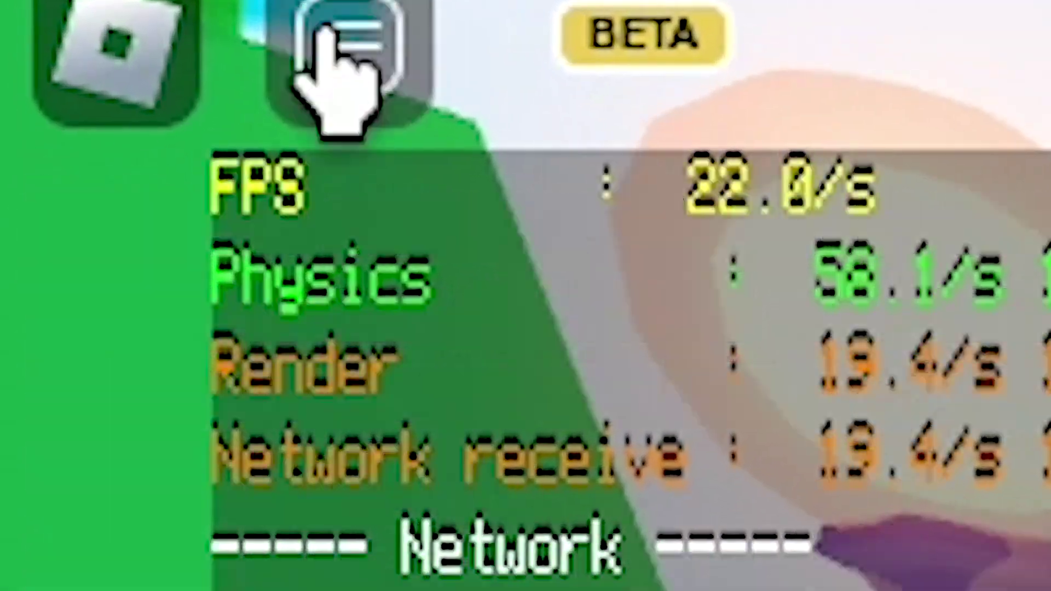
{"action": "left_click", "coordinate": [327, 33]}
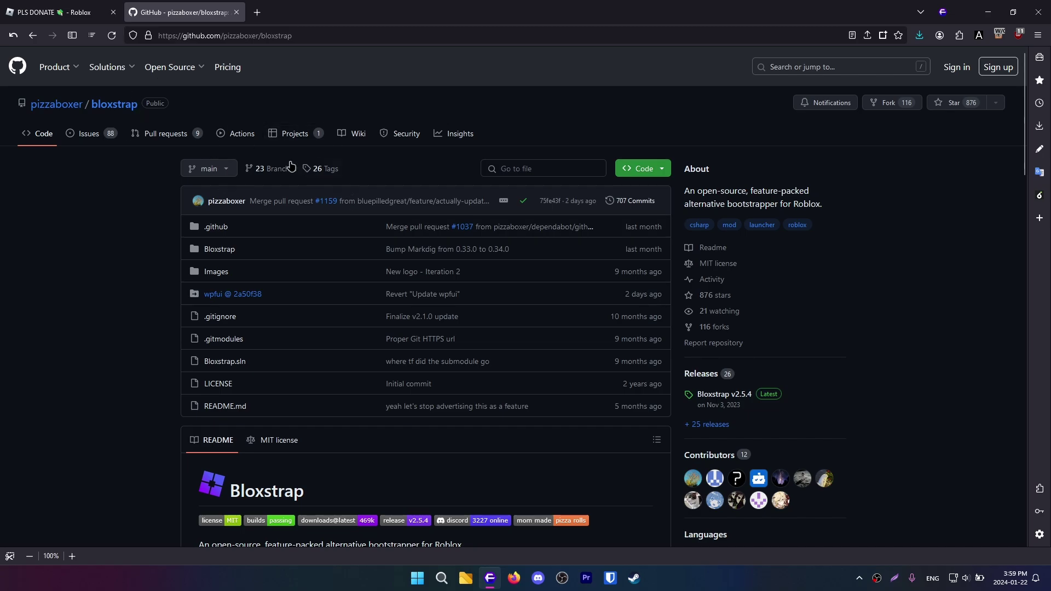
- Download Bloxstrap-v2.5.4.exe from the v2.5.4 release assets of the pizzaboxer/bloxstrap repository and launch it
{"action": "scroll", "coordinate": [340, 192], "scroll_direction": "down", "scroll_amount": 4}
{"action": "scroll", "coordinate": [554, 178], "scroll_direction": "up", "scroll_amount": 4}
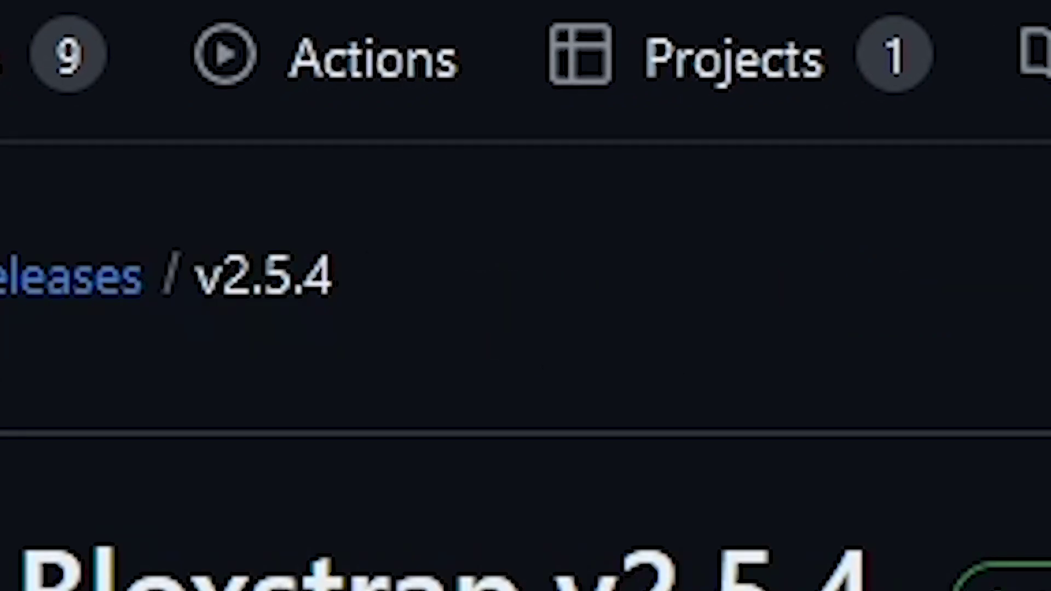
{"action": "scroll", "coordinate": [378, 178], "scroll_direction": "down", "scroll_amount": 2}
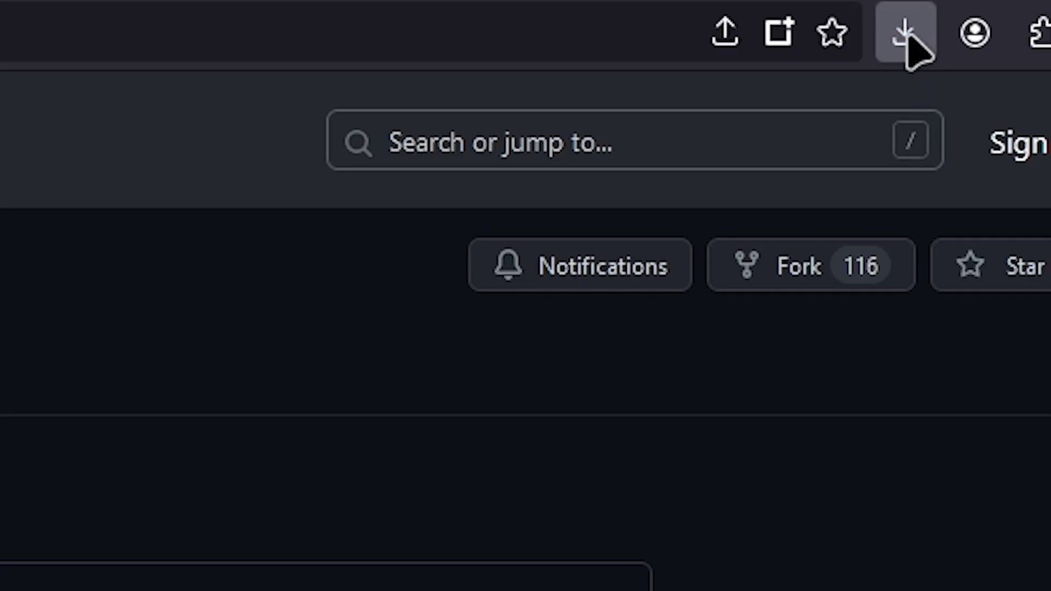
{"action": "left_click", "coordinate": [910, 42]}
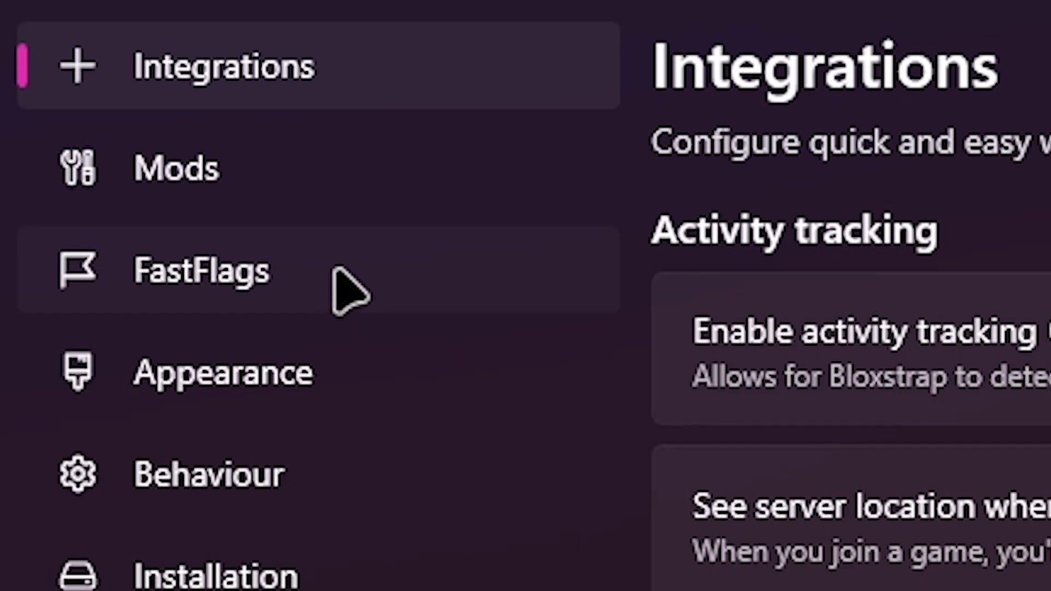
- In the FastFlags presets, set the framerate limit to 9999 and toggle the alternate graphics quality selector
{"action": "left_click", "coordinate": [343, 208]}
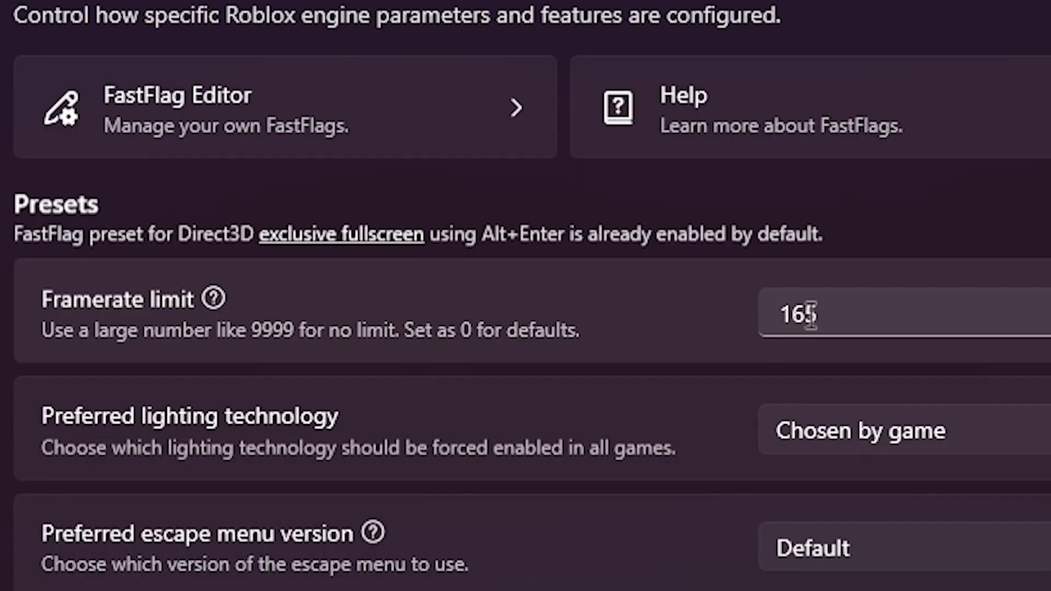
{"action": "double_click", "coordinate": [679, 275]}
{"action": "type", "text": "9999"}
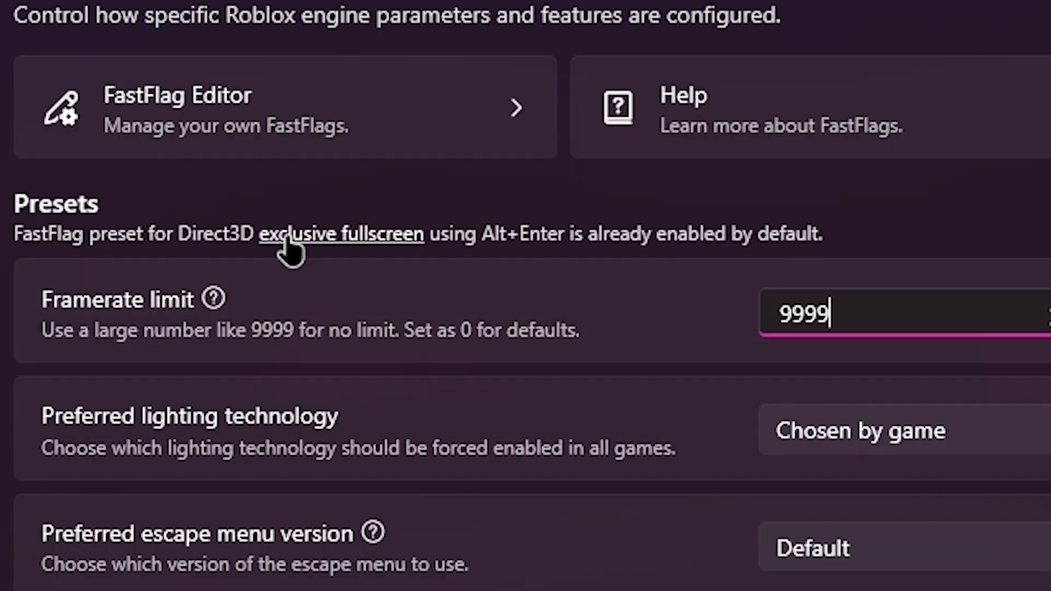
{"action": "left_click", "coordinate": [136, 317]}
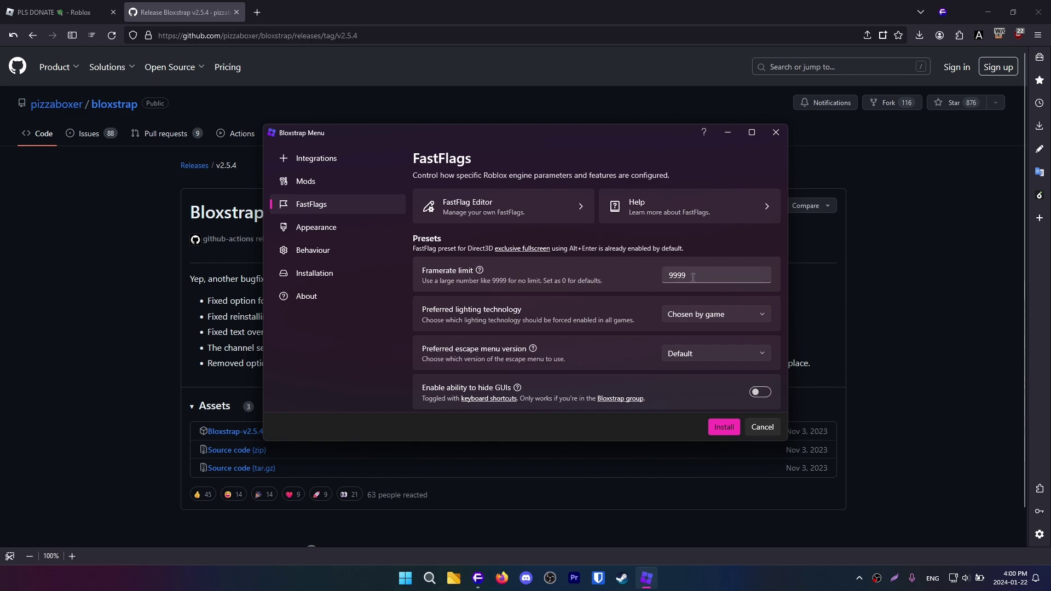
{"action": "scroll", "coordinate": [575, 288], "scroll_direction": "down", "scroll_amount": 3}
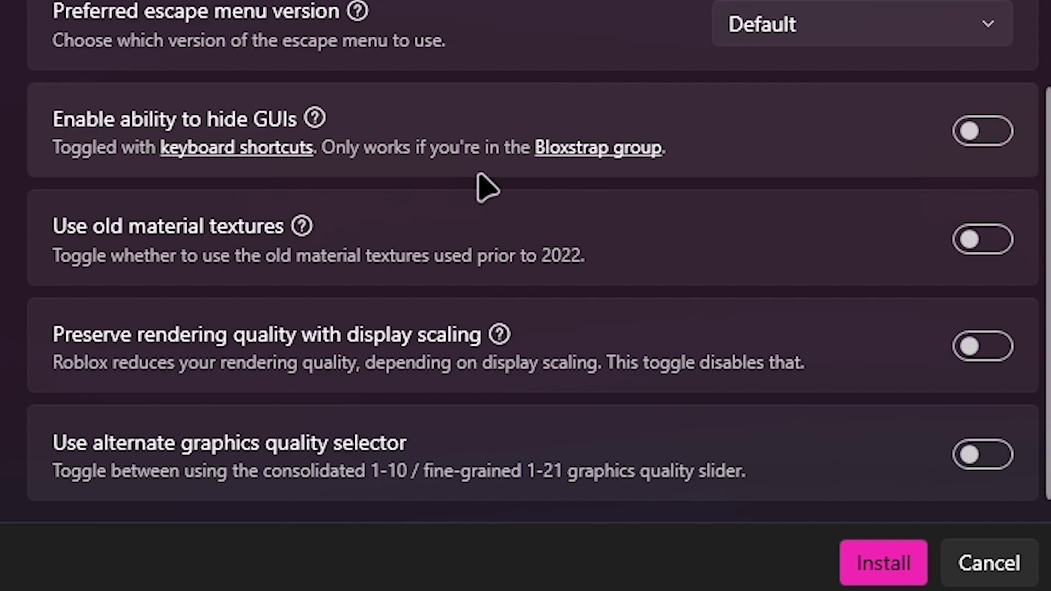
{"action": "left_click", "coordinate": [980, 456]}
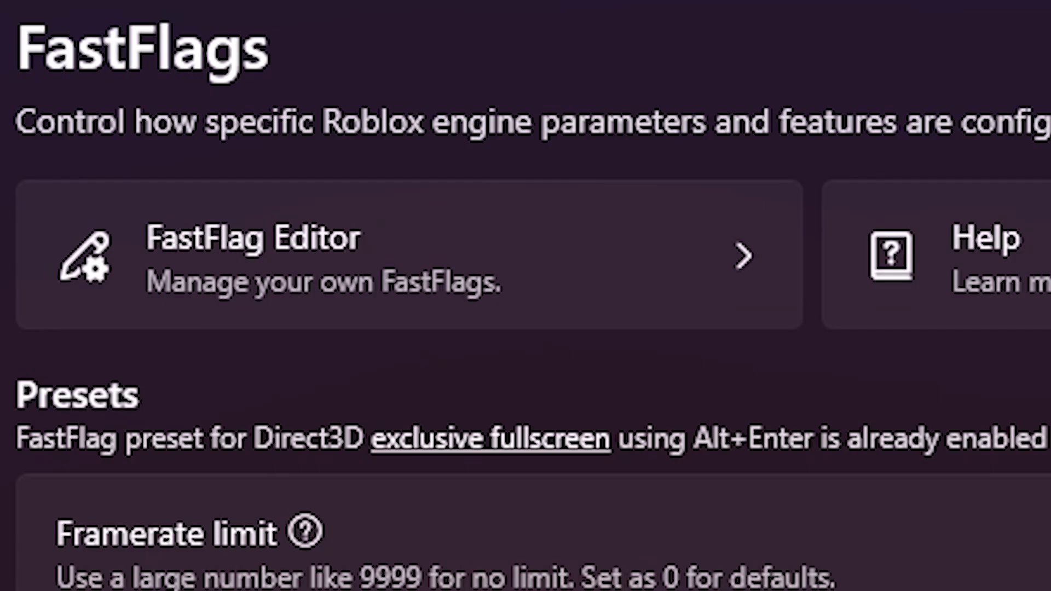
- Add a FastFlag named FFlagDebugGraphicsDisableDirect3D11 with the value true in the FastFlag Editor
{"action": "left_click", "coordinate": [241, 263]}
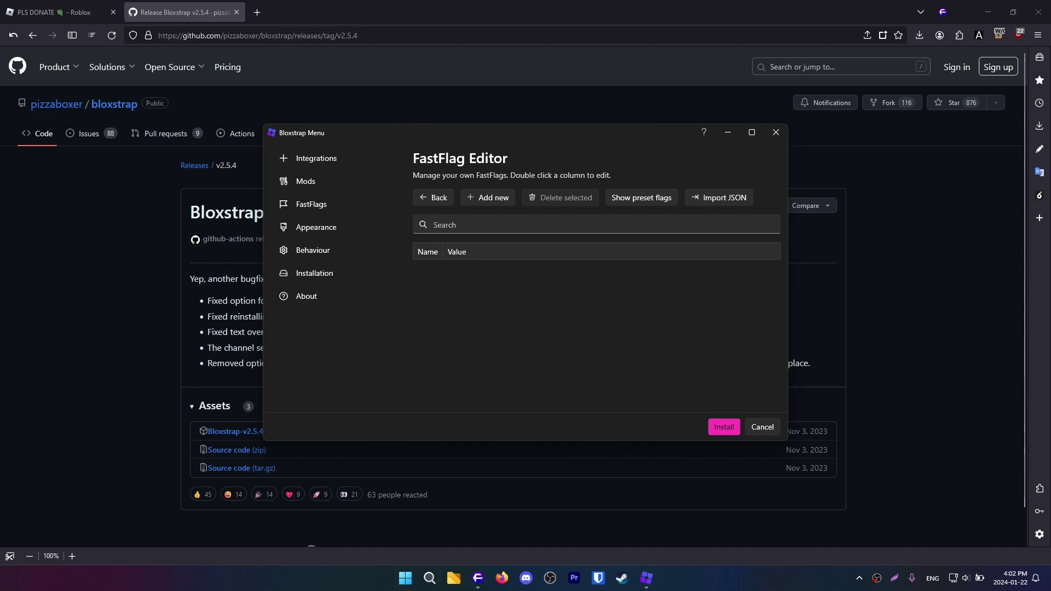
{"action": "left_click", "coordinate": [493, 202]}
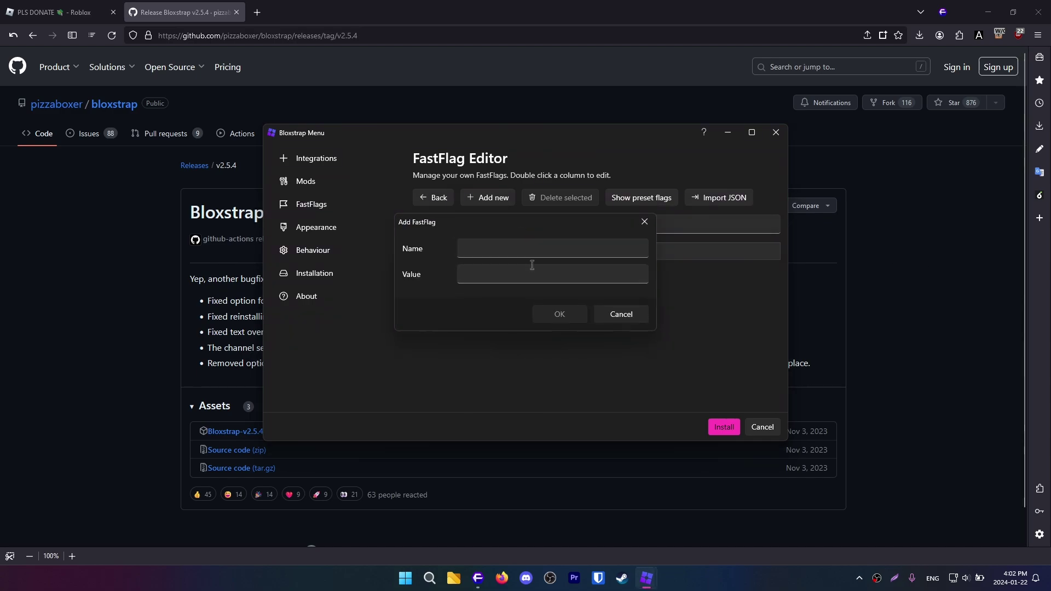
{"action": "left_click", "coordinate": [528, 243]}
{"action": "type", "text": "FFlagDebugGraphicsDisableDirect3D11 = True"}
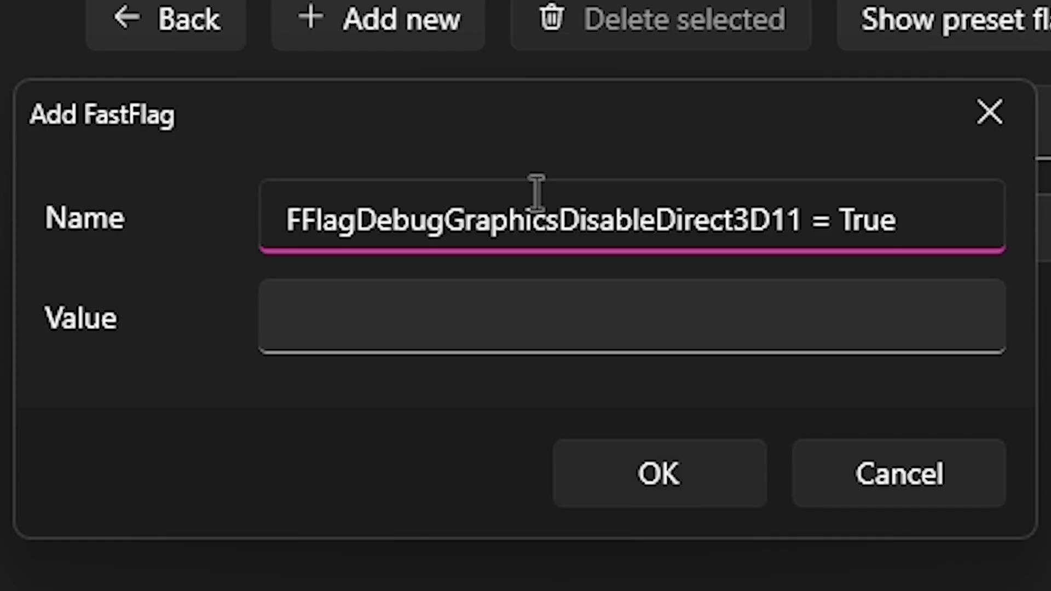
{"action": "key", "text": "BackSpace"}
{"action": "key", "text": "BackSpace"}
{"action": "key", "text": "BackSpace"}
{"action": "key", "text": "BackSpace"}
{"action": "key", "text": "BackSpace"}
{"action": "key", "text": "BackSpace"}
{"action": "key", "text": "BackSpace"}
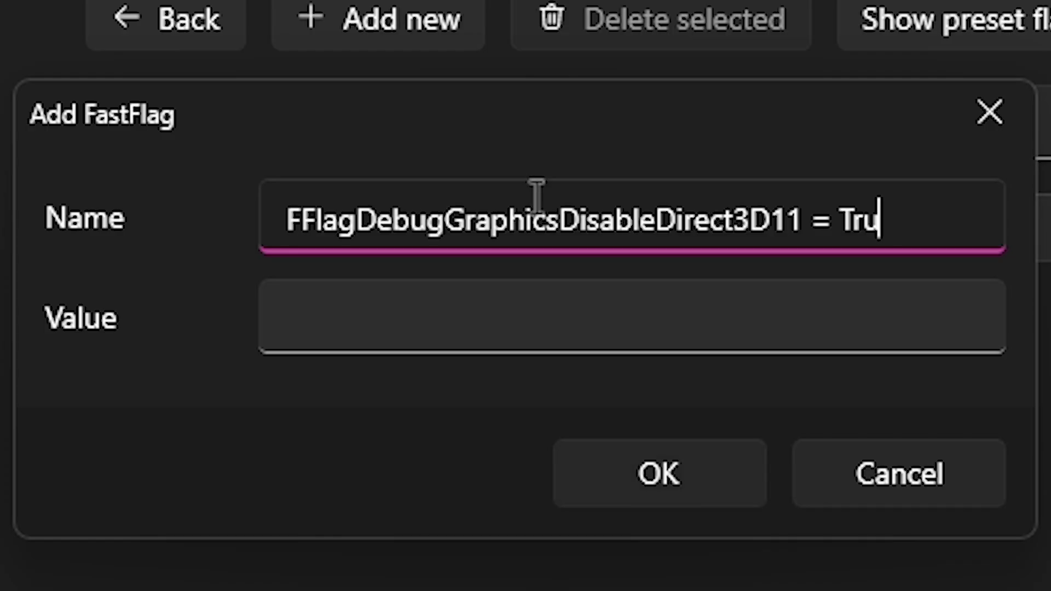
{"action": "key", "text": "Tab"}
{"action": "type", "text": "true"}
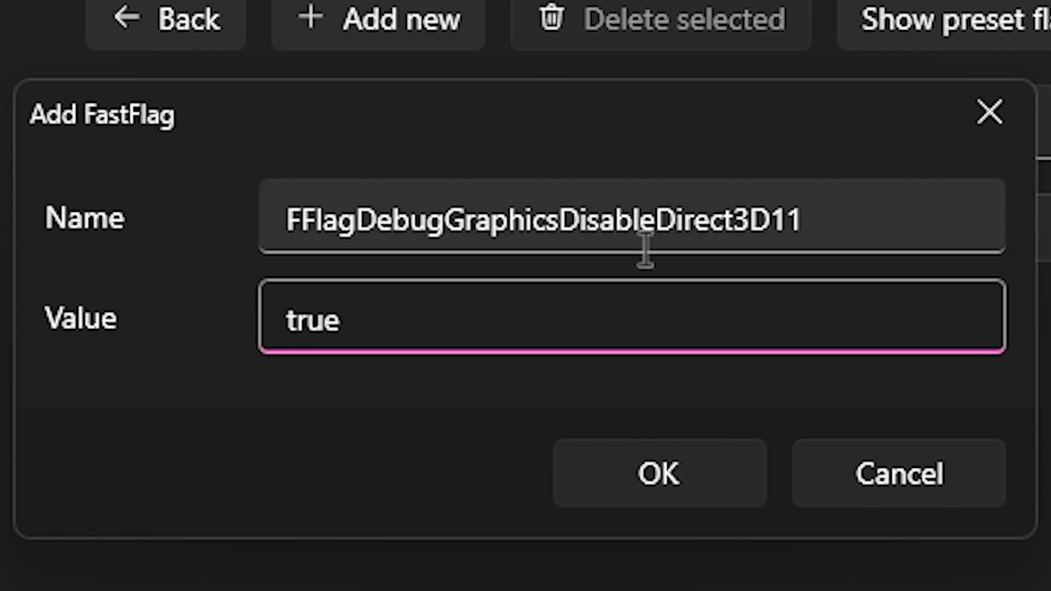
{"action": "left_click_drag", "start_coordinate": [587, 222], "coordinate": [819, 211]}
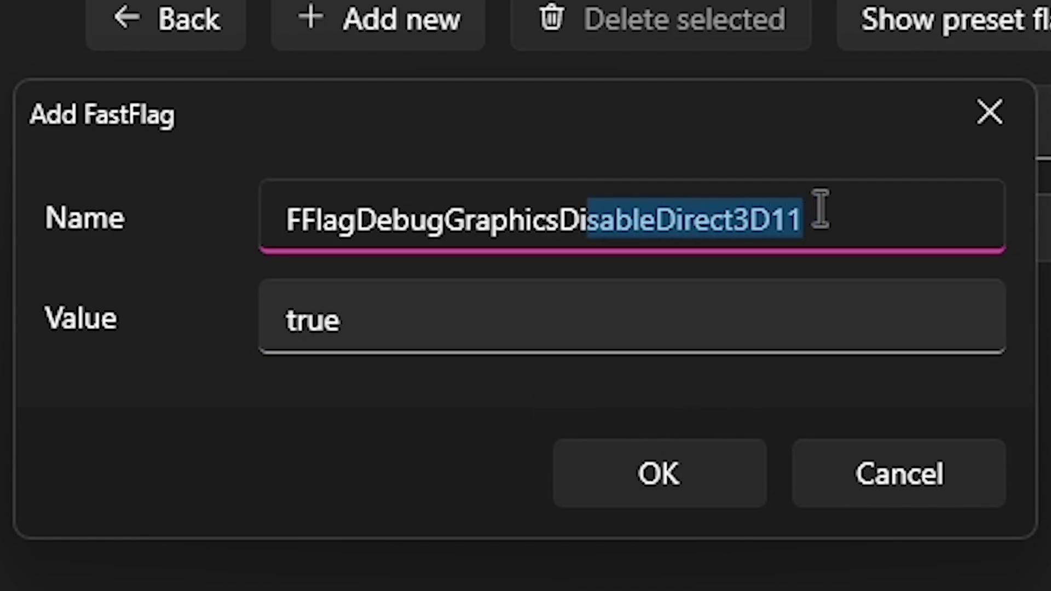
{"action": "left_click", "coordinate": [818, 212]}
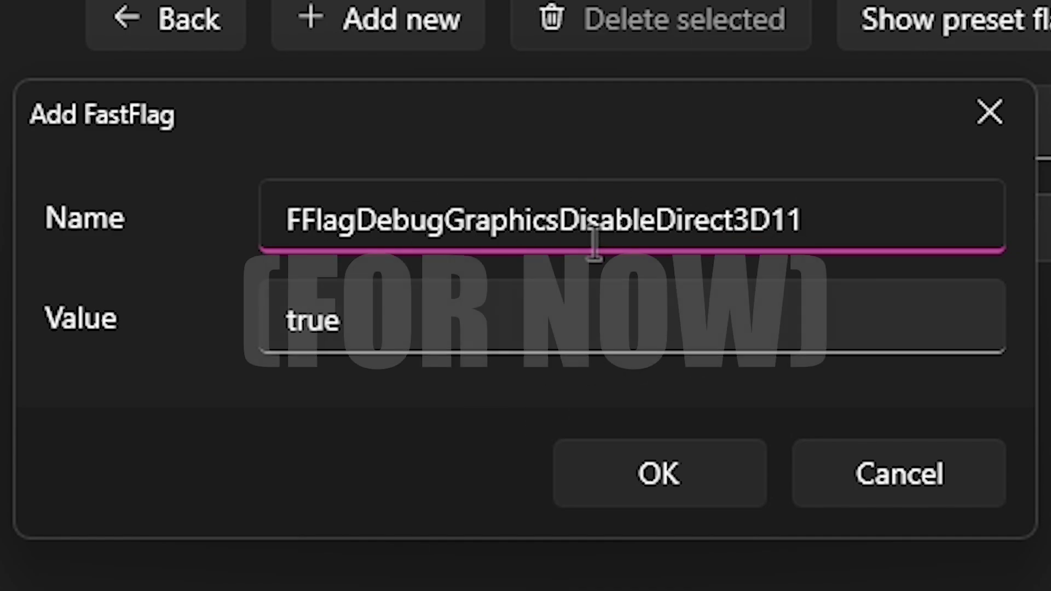
{"action": "left_click", "coordinate": [690, 478]}
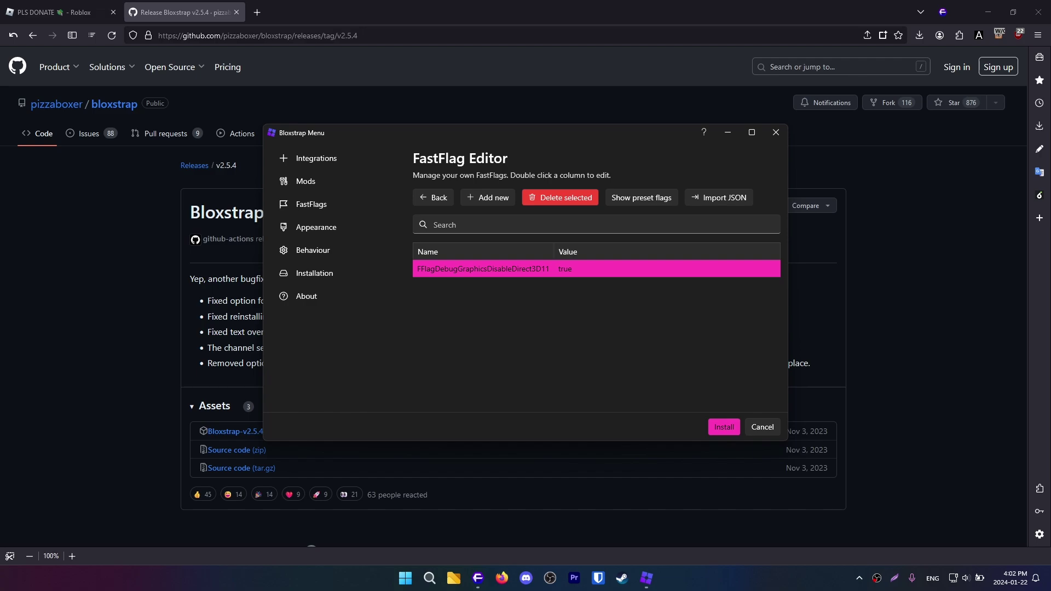
- Start a second new FastFlag with the name FFlagDebugGraphicsPreferVulkan and the value true
{"action": "left_click", "coordinate": [491, 197]}
{"action": "left_click", "coordinate": [509, 250]}
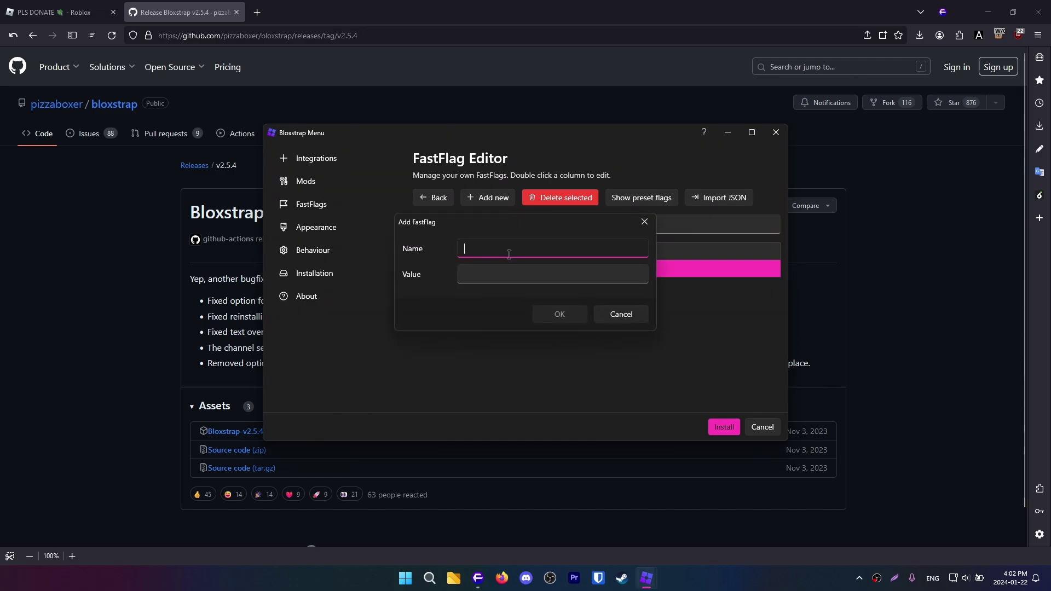
{"action": "type", "text": "FFlagDebugGraphicsPreferVulkan"}
{"action": "left_click", "coordinate": [511, 269]}
{"action": "type", "text": "true"}
{"action": "left_click", "coordinate": [597, 254]}
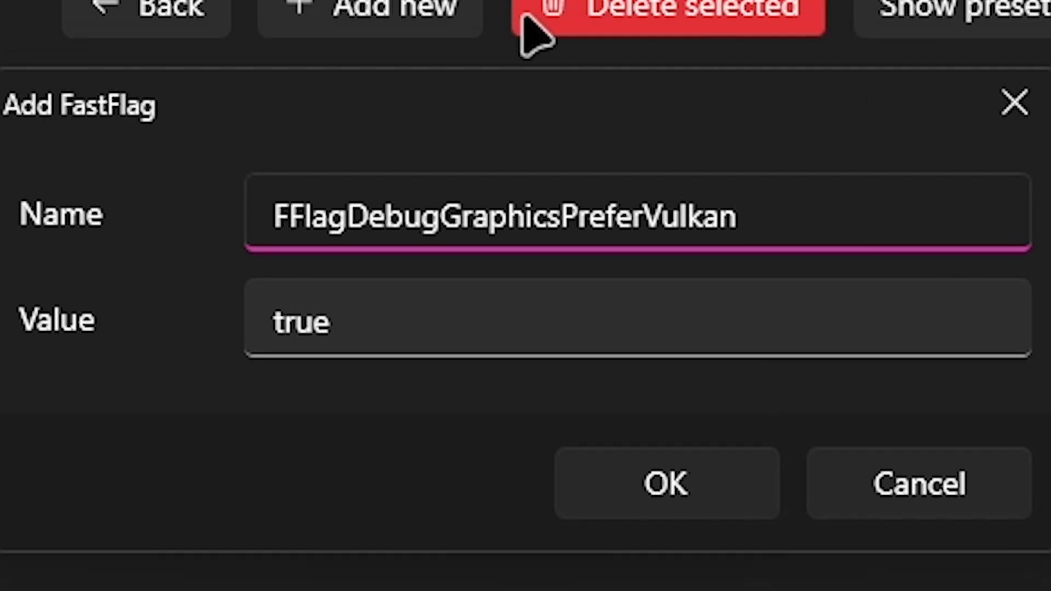
- Replace the name of the new FastFlag with FFlagDebugGraphicsPreferOpenGL
{"action": "double_click", "coordinate": [605, 218]}
{"action": "type", "text": "FFlagDebugGraphicsPreferOpenGL"}
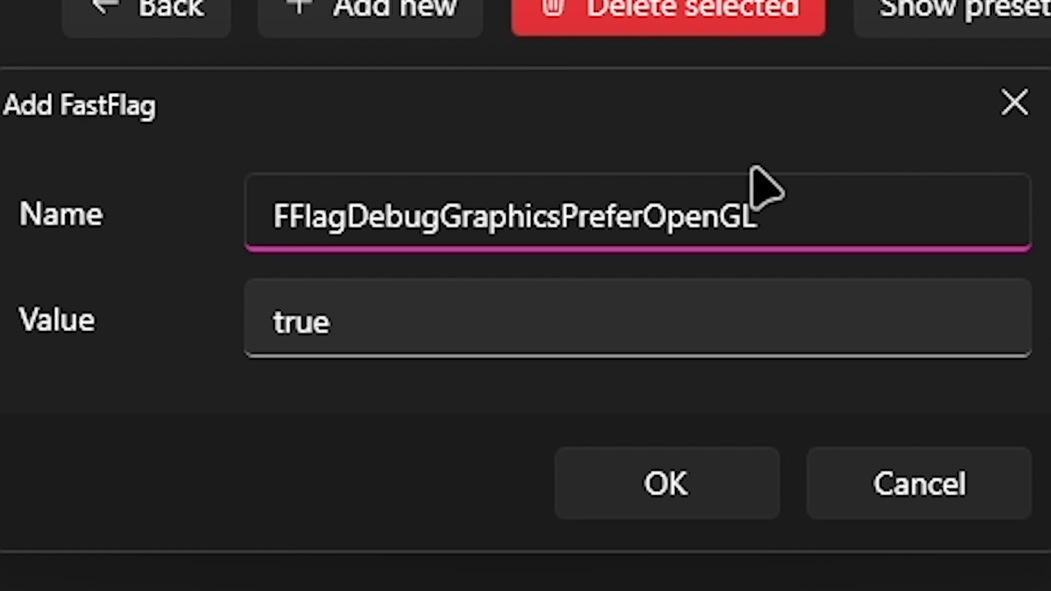
{"action": "left_click_drag", "start_coordinate": [798, 213], "coordinate": [260, 232]}
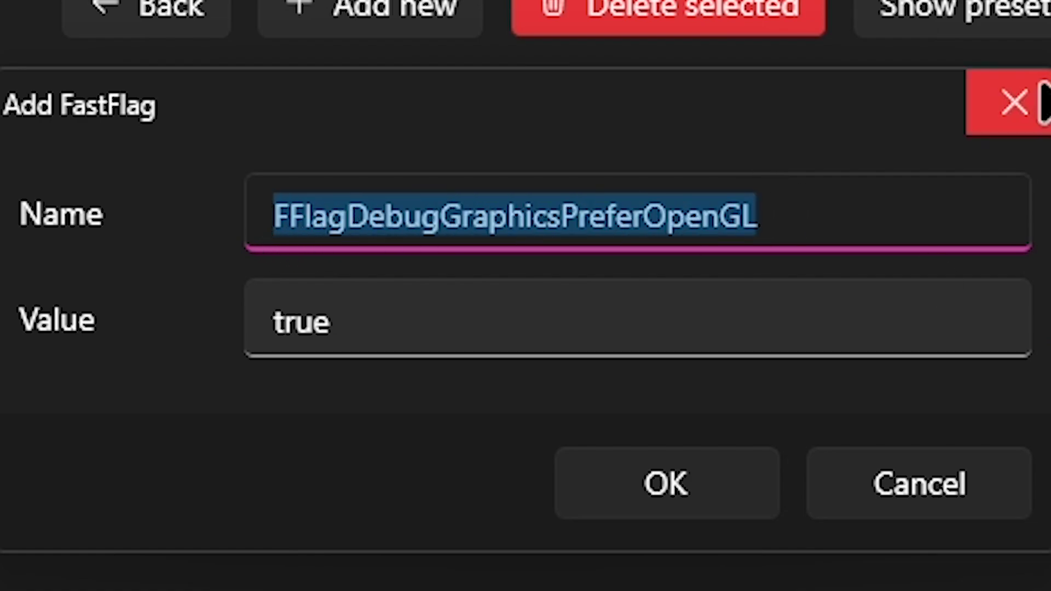
{"action": "key", "text": "Right"}
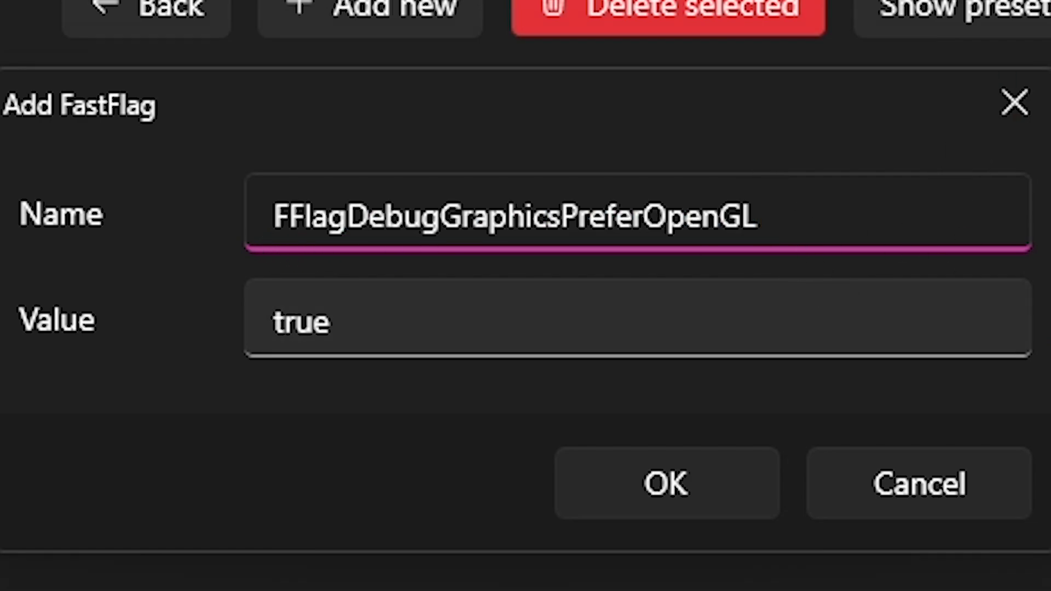
- Set the new FastFlag's name back to FFlagDebugGraphicsPreferVulkan and add it to the list
{"action": "key", "text": "super"}
{"action": "key", "text": "super"}
{"action": "double_click", "coordinate": [770, 209]}
{"action": "type", "text": "FFlagDebugGraphicsPreferVulkan"}
{"action": "left_click_drag", "start_coordinate": [607, 110], "coordinate": [588, 372]}
{"action": "key", "text": "Return"}
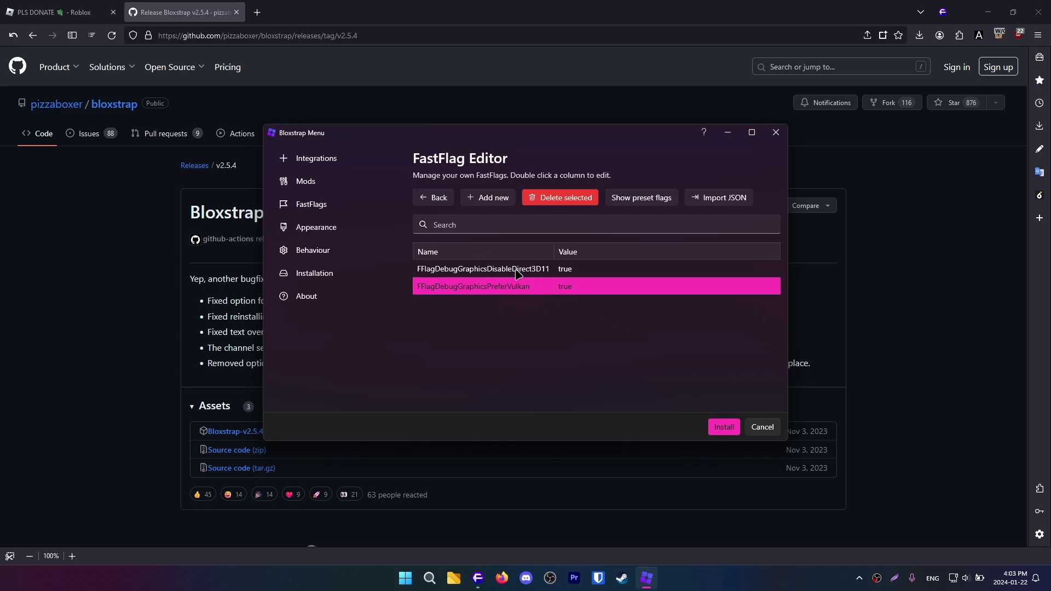
- Leave the FastFlag Editor and install Bloxstrap with the configured settings
{"action": "left_click", "coordinate": [435, 197]}
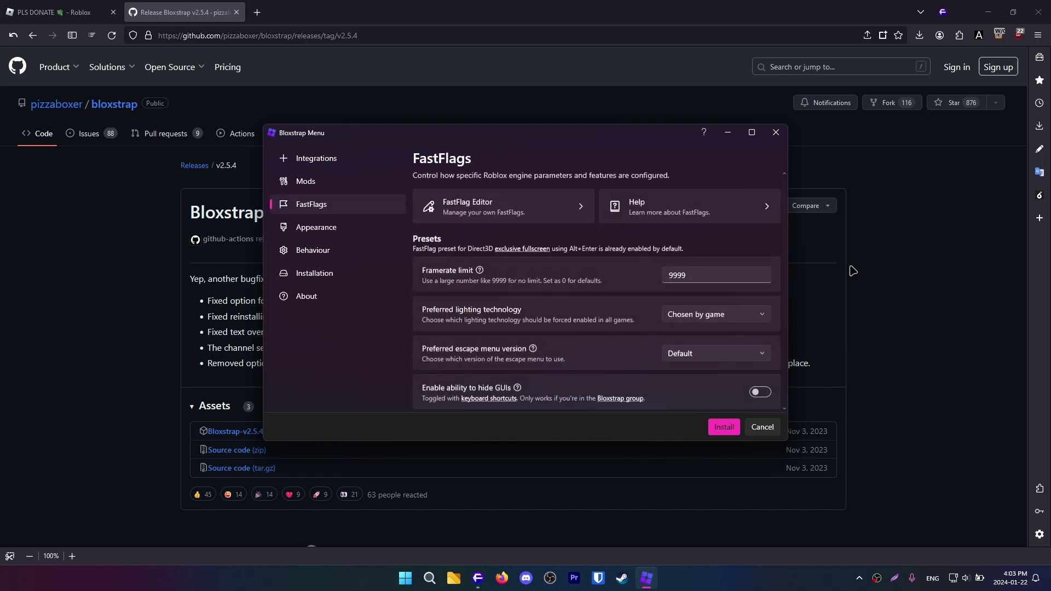
{"action": "left_click", "coordinate": [721, 429]}
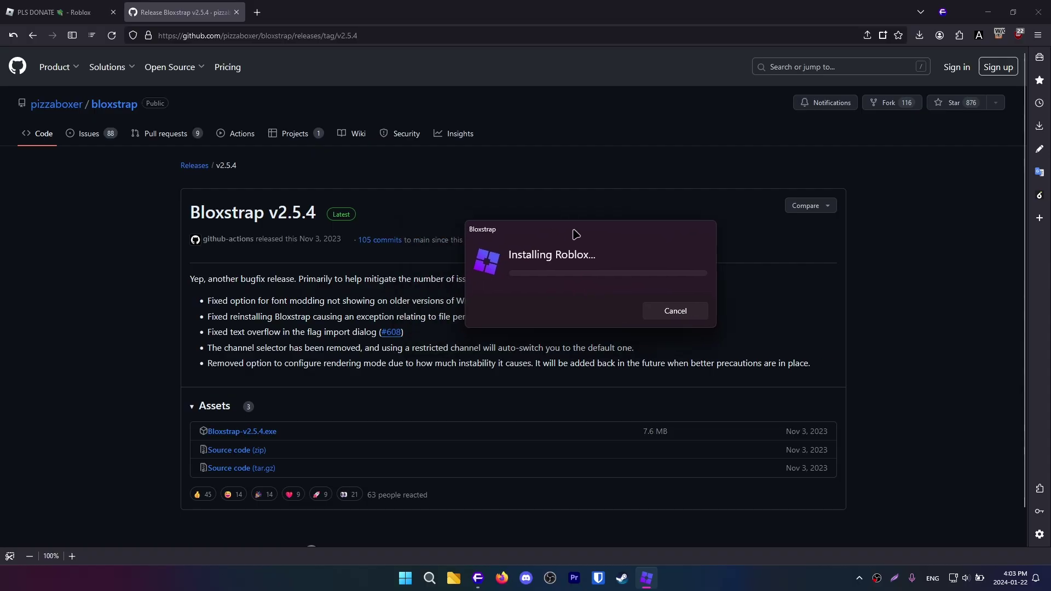
{"action": "left_click_drag", "start_coordinate": [575, 234], "coordinate": [892, 266]}
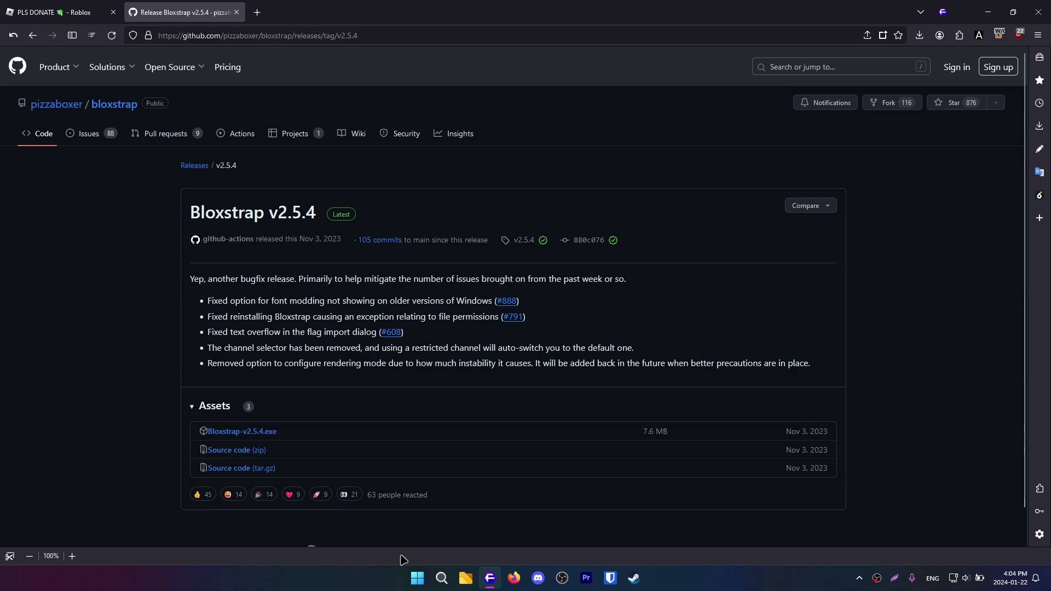
- Open the Power Options page under System and Security in the Windows Control Panel
{"action": "left_click", "coordinate": [417, 578]}
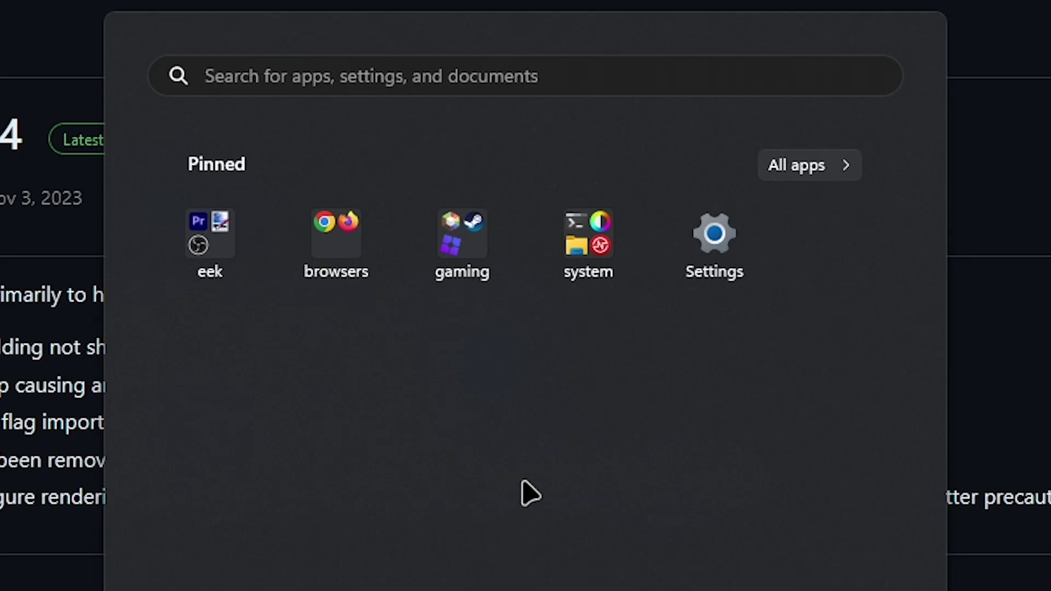
{"action": "type", "text": "control panel"}
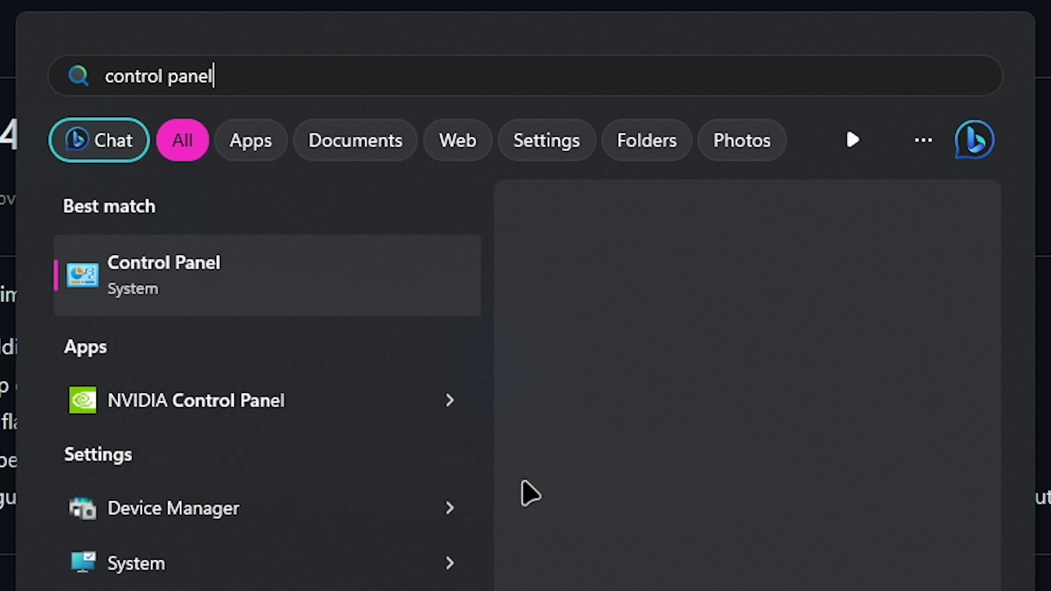
{"action": "key", "text": "Return"}
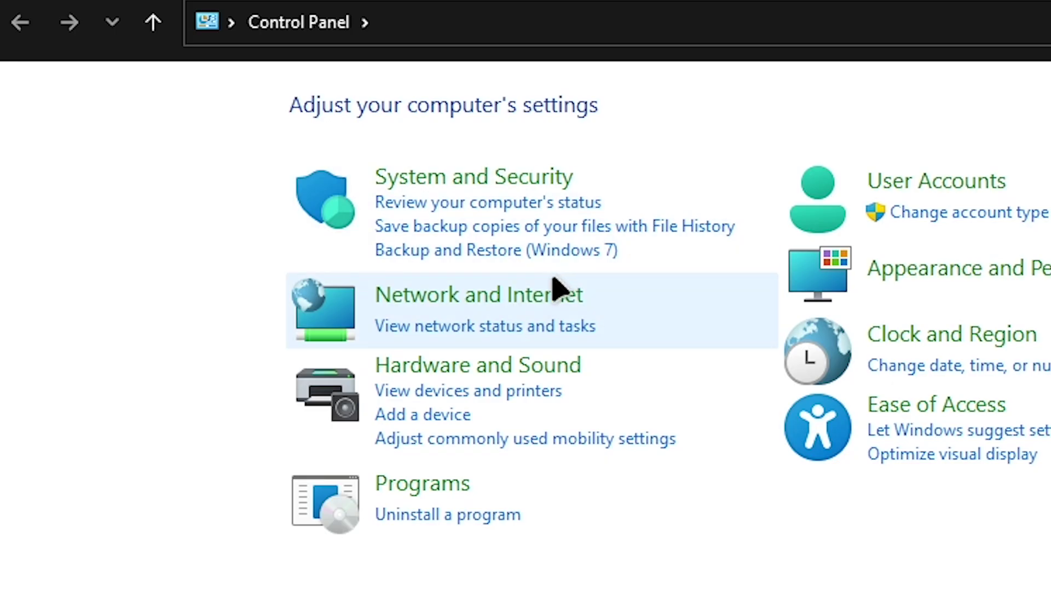
{"action": "left_click", "coordinate": [496, 183]}
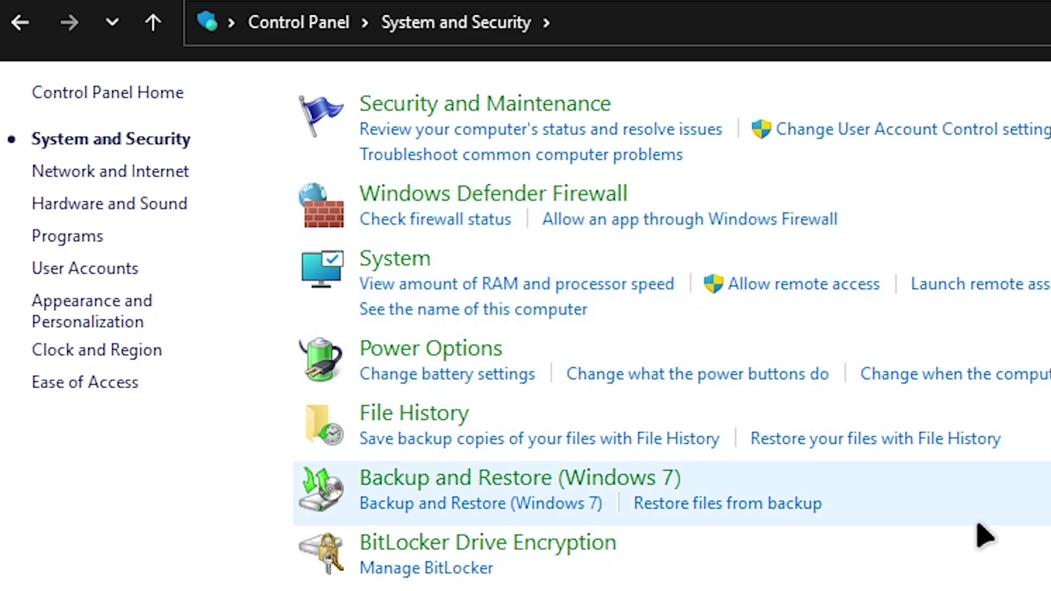
{"action": "left_click", "coordinate": [441, 348]}
{"action": "left_click", "coordinate": [459, 314]}
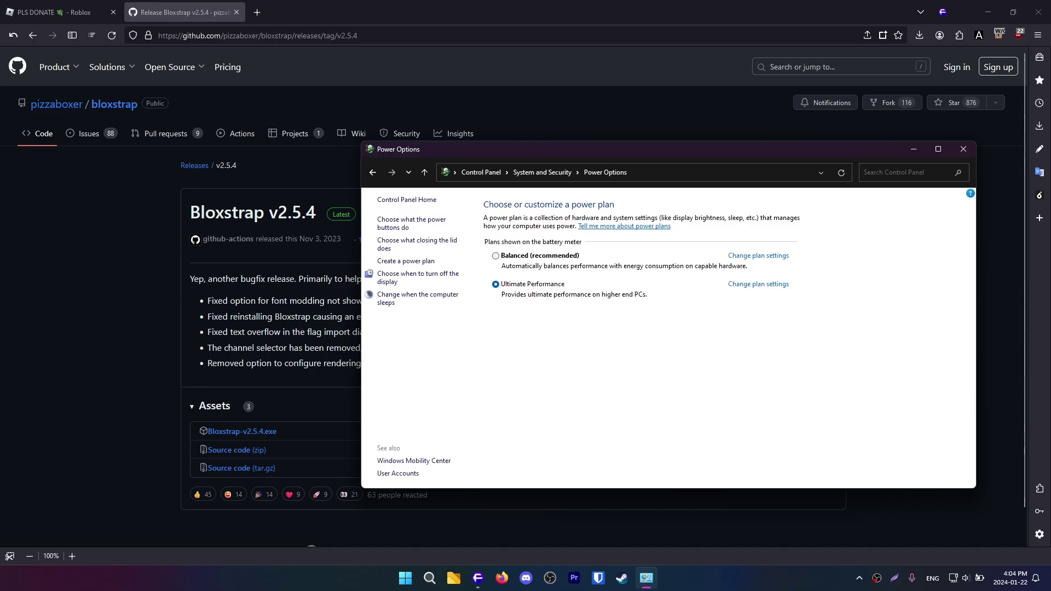
{"action": "key", "text": "super"}
{"action": "left_click", "coordinate": [713, 326]}
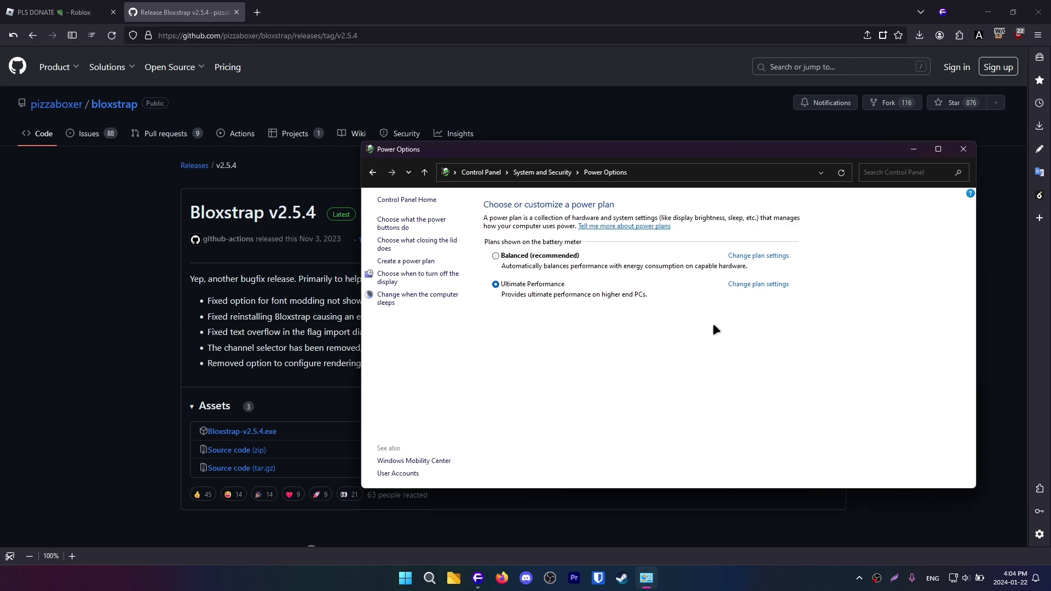
- Open a Command Prompt and run powercfg -duplicatescheme e9a42b02-d5df-448d-aa00-03f14749eb61 to add the Ultimate Performance power plan
{"action": "key", "text": "super+r"}
{"action": "type", "text": "cmd"}
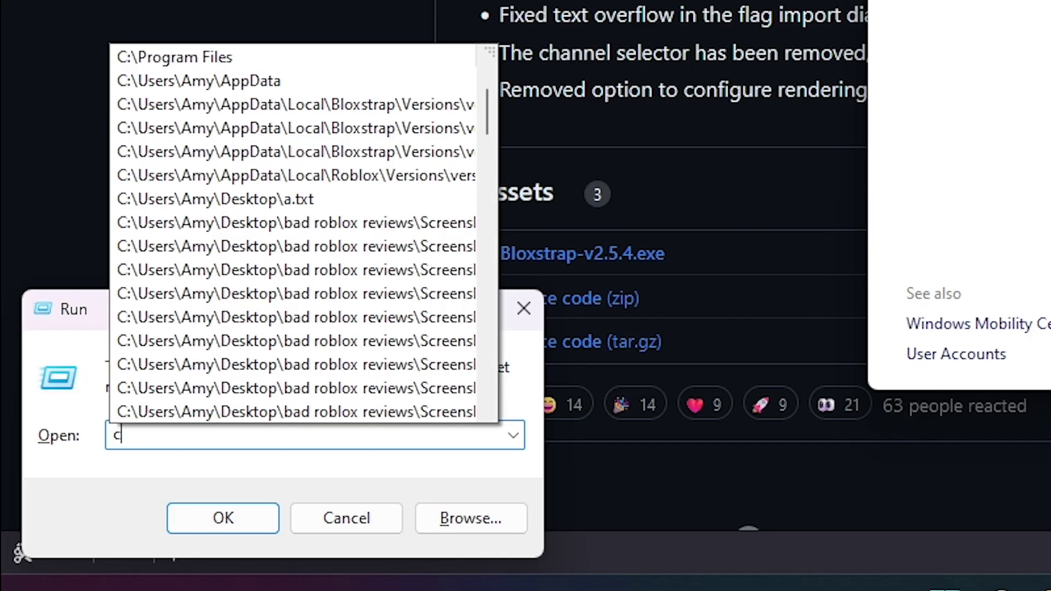
{"action": "key", "text": "Return"}
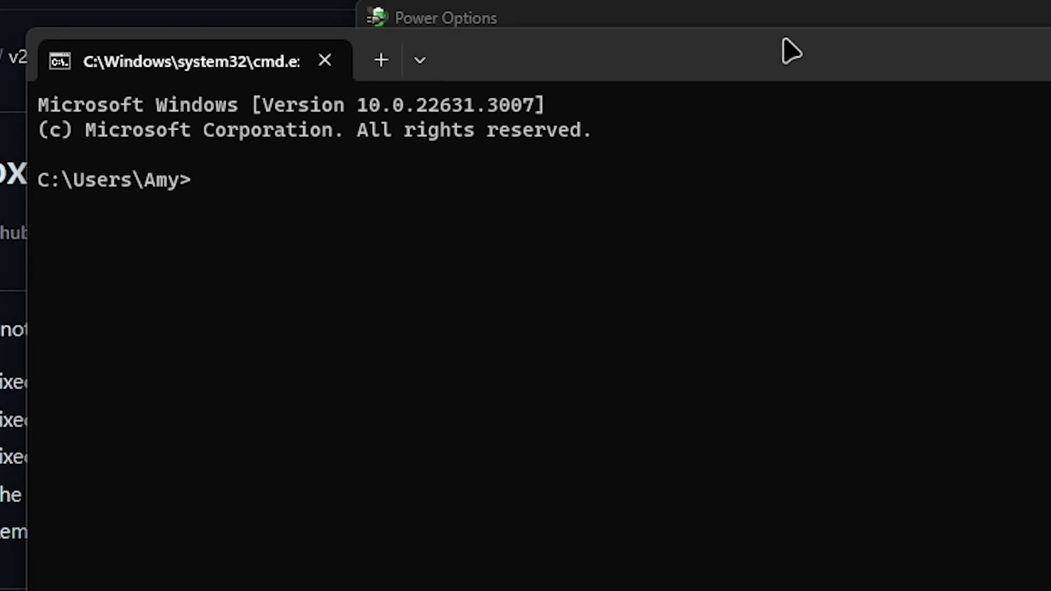
{"action": "type", "text": "powercfg -duplicatescheme e9a42b02-d5df-448d-aa00-03f14749eb61"}
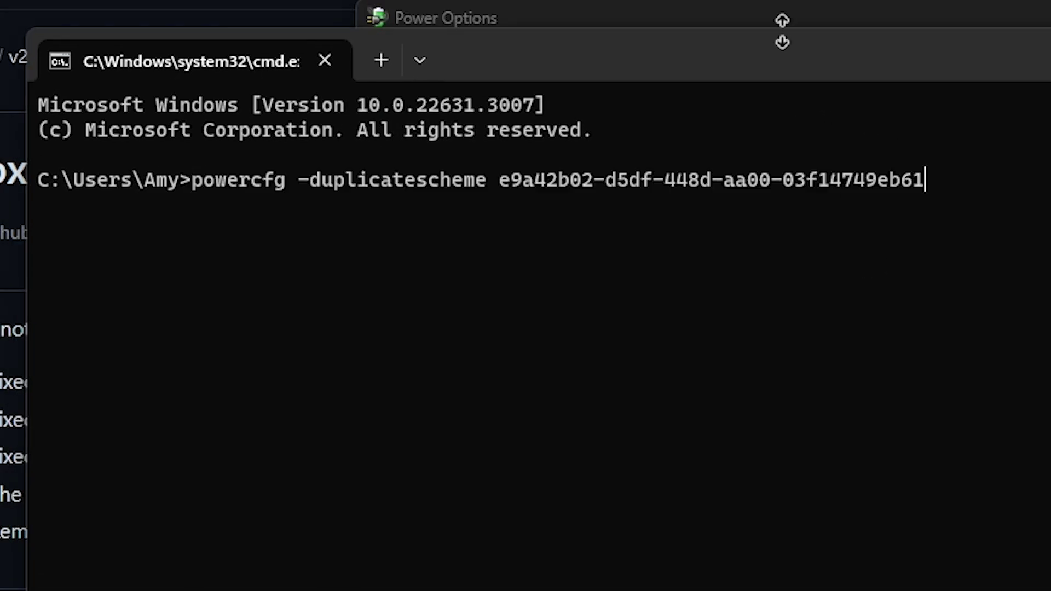
{"action": "key", "text": "Return"}
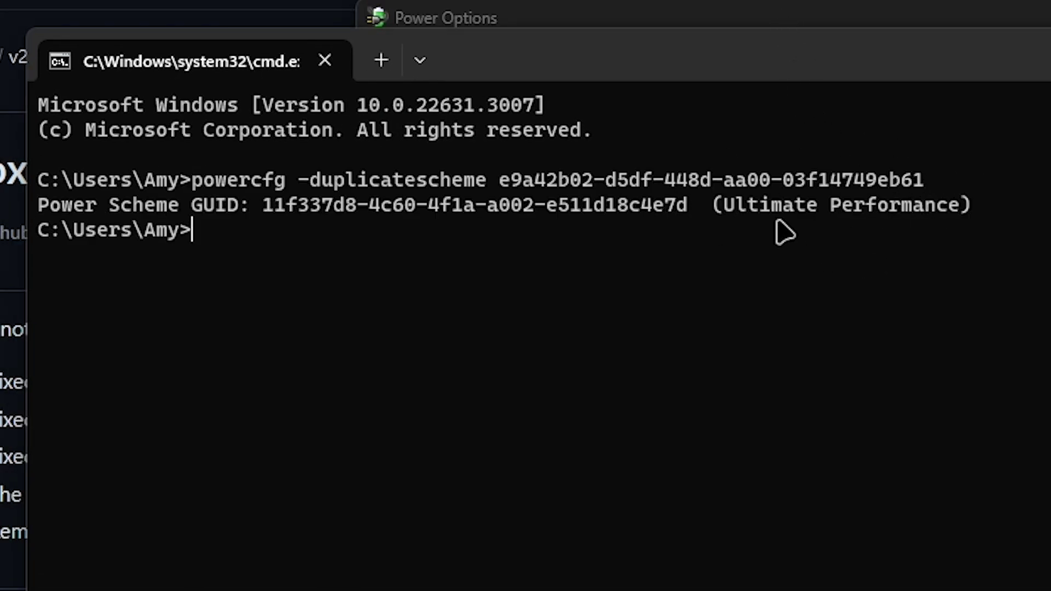
- Highlight the power scheme's name in the command output, and refresh the plan list in Power Options
{"action": "left_click_drag", "start_coordinate": [977, 206], "coordinate": [708, 206]}
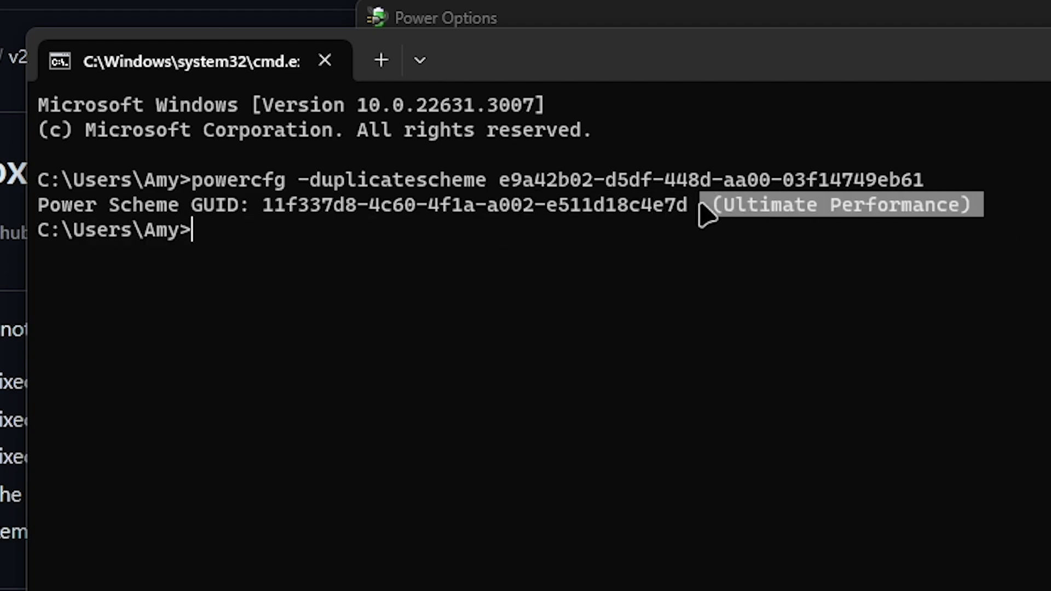
{"action": "right_click", "coordinate": [715, 219]}
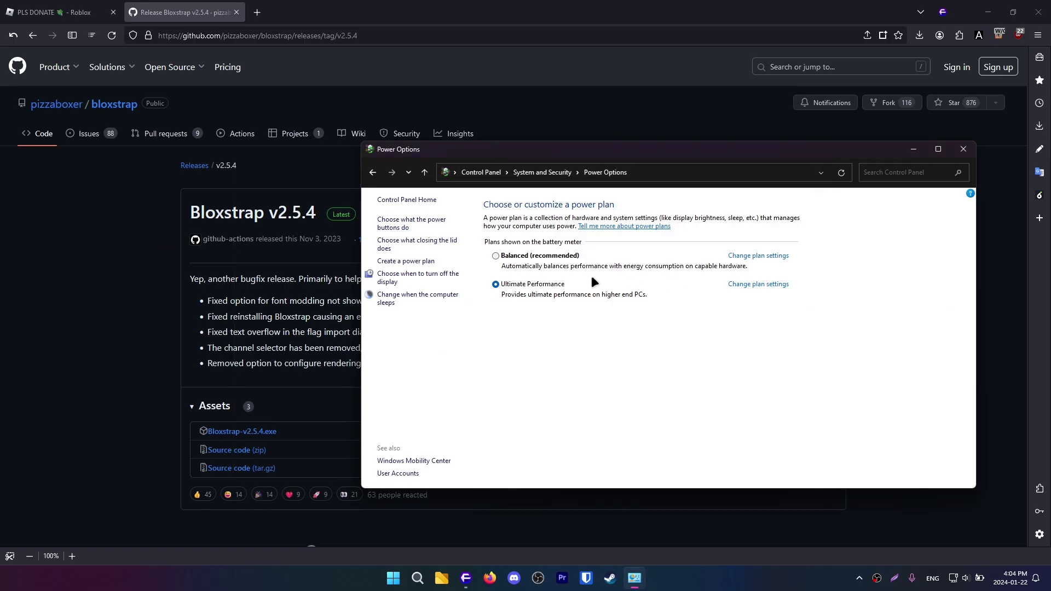
{"action": "left_click", "coordinate": [841, 172]}
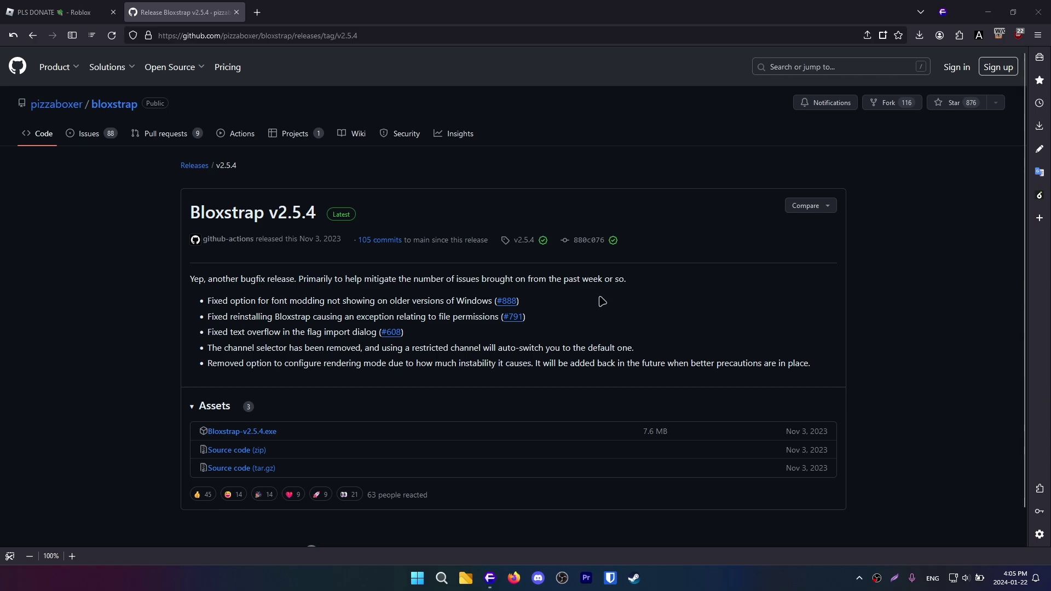
- Load the Reddit post "Cleaning my PC gave me a 400% FPS boost" in the browser tab showing the Bloxstrap release
{"action": "left_click", "coordinate": [645, 294]}
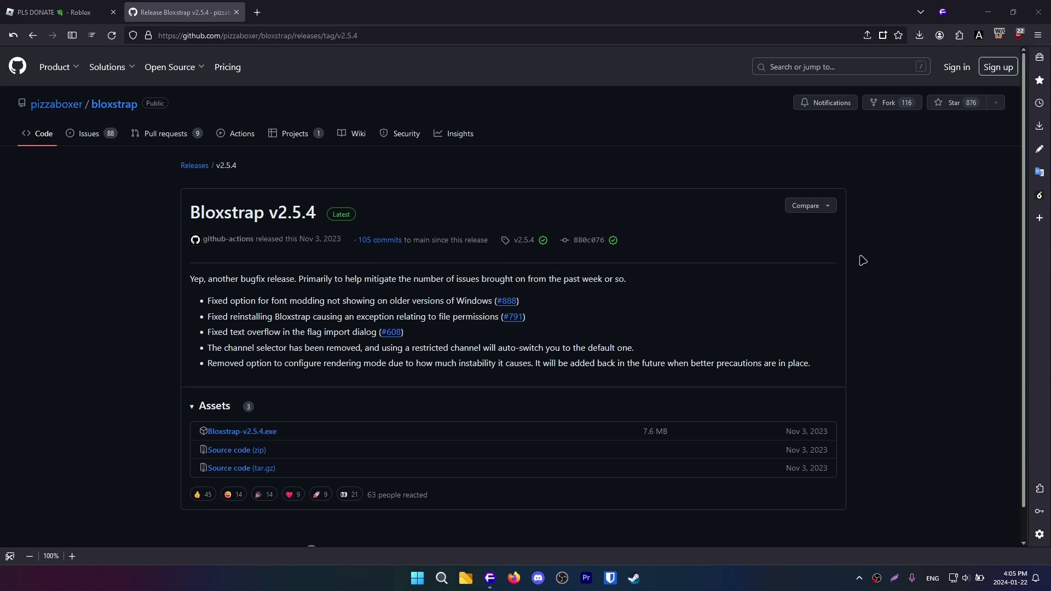
{"action": "left_click", "coordinate": [382, 59]}
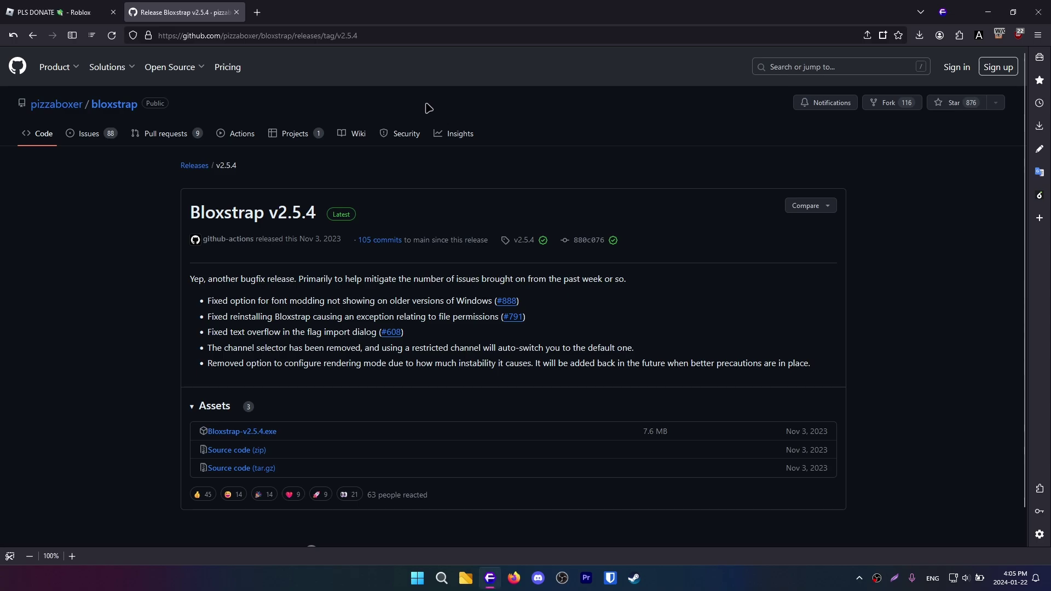
{"action": "left_click", "coordinate": [337, 35]}
{"action": "left_click", "coordinate": [681, 246]}
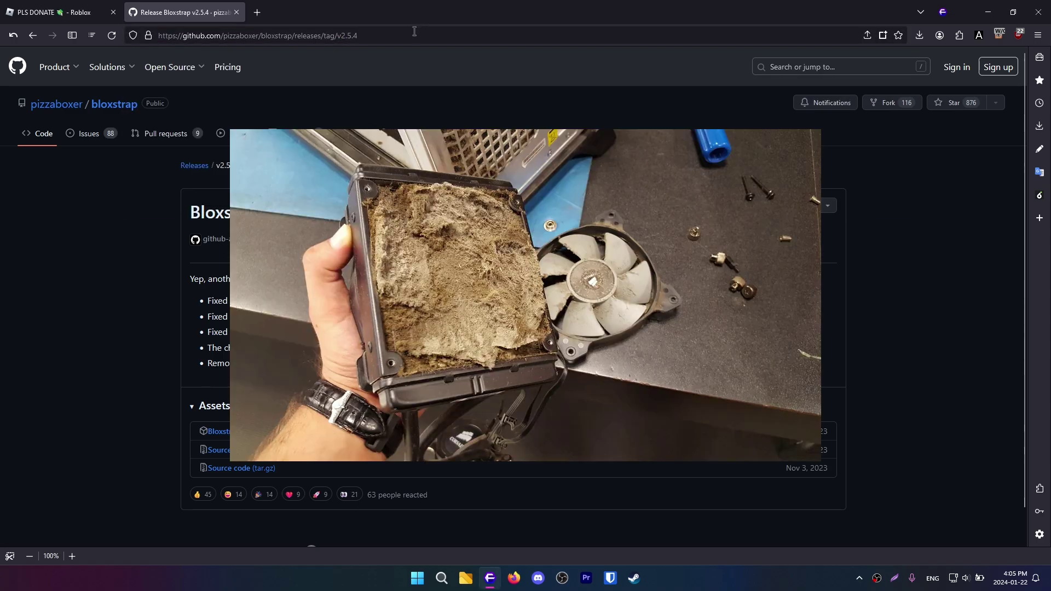
{"action": "left_click", "coordinate": [417, 33]}
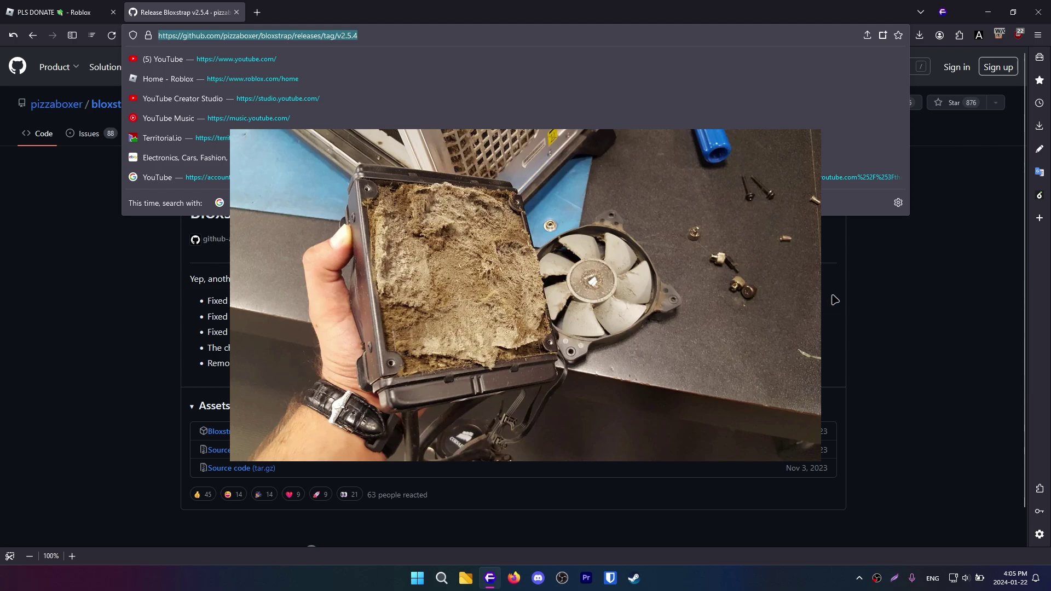
{"action": "type", "text": "https://www.reddit.com/r/Planetside/comments/13ub17/cleaning_my_pc_gave_me_a_400_fps_boost/"}
{"action": "key", "text": "Return"}
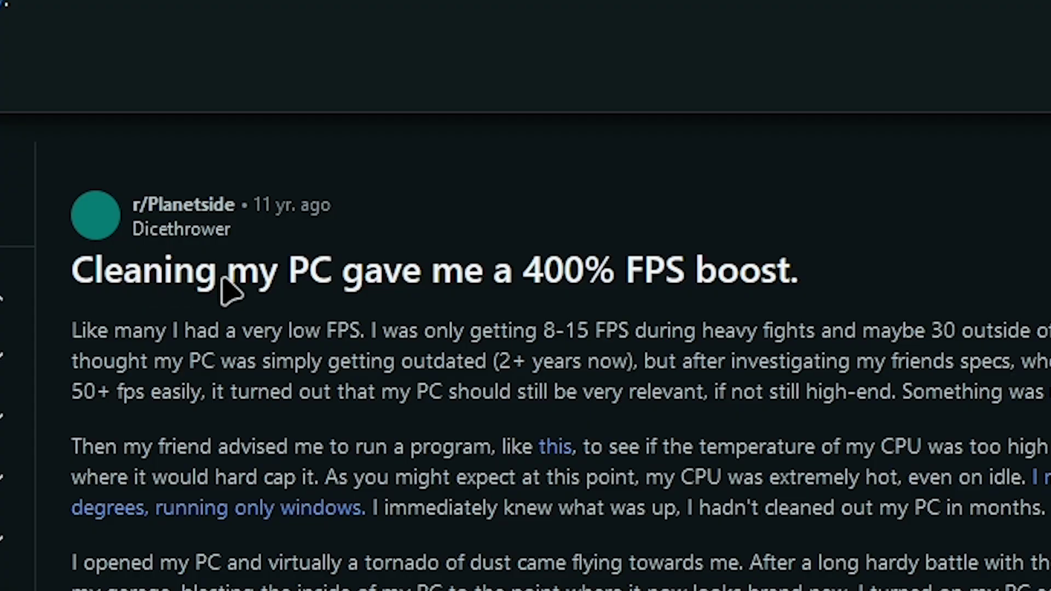
- Highlight the Reddit post's title and skim the post about PC cleaning and its comments
{"action": "left_click_drag", "start_coordinate": [288, 202], "coordinate": [375, 203]}
{"action": "left_click_drag", "start_coordinate": [334, 272], "coordinate": [767, 256]}
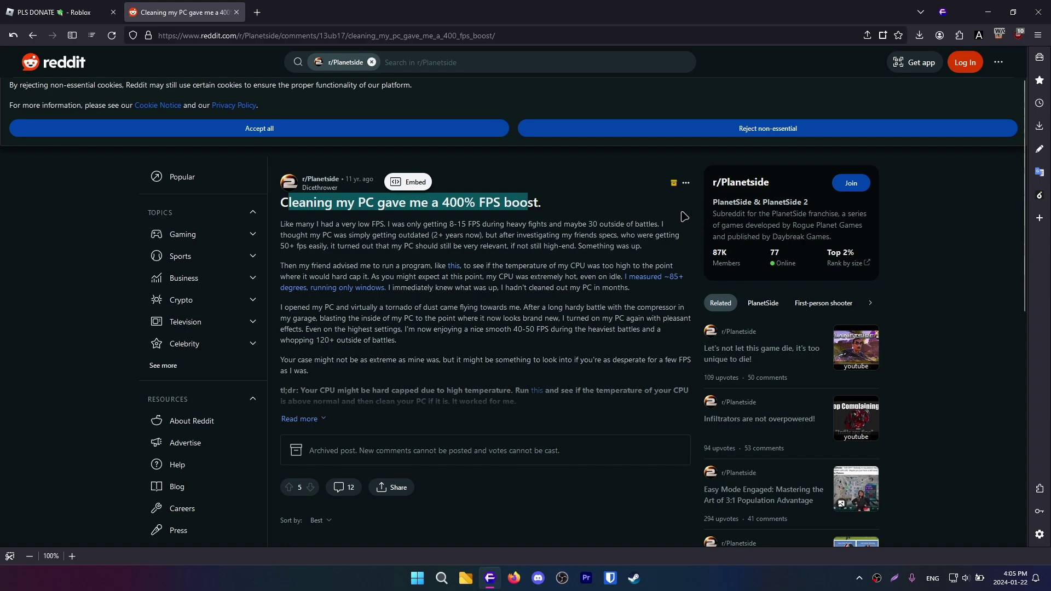
{"action": "scroll", "coordinate": [684, 217], "scroll_direction": "down", "scroll_amount": 6}
{"action": "scroll", "coordinate": [615, 215], "scroll_direction": "up", "scroll_amount": 4}
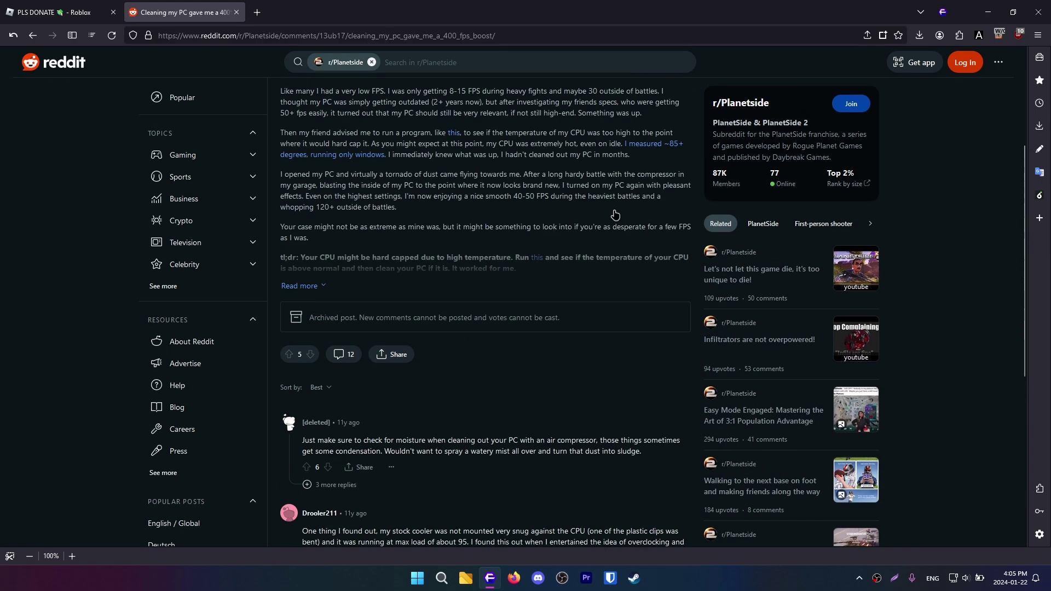
{"action": "scroll", "coordinate": [615, 215], "scroll_direction": "up", "scroll_amount": 3}
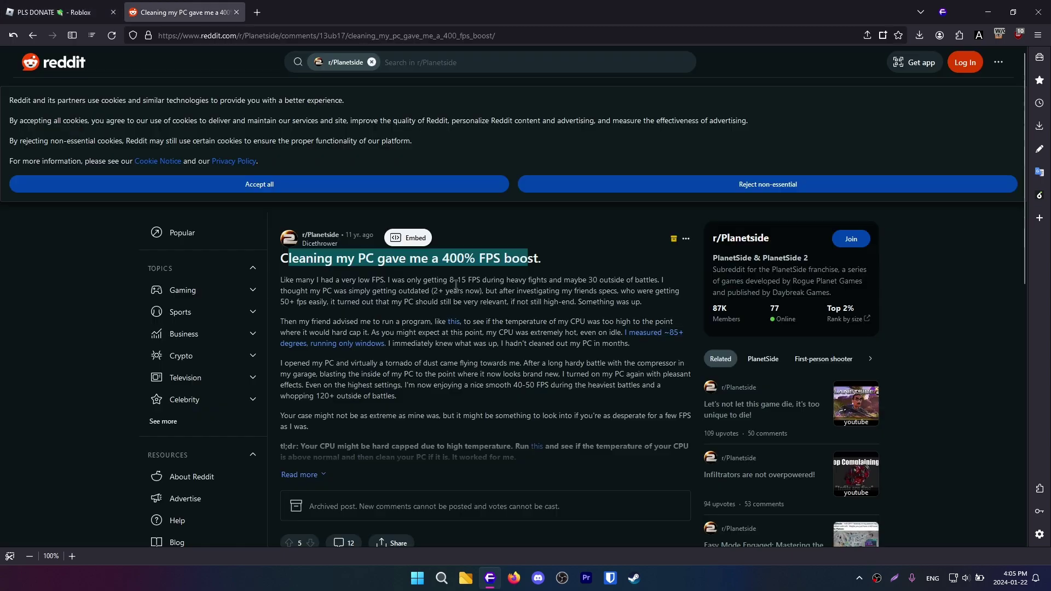
{"action": "left_click", "coordinate": [457, 258]}
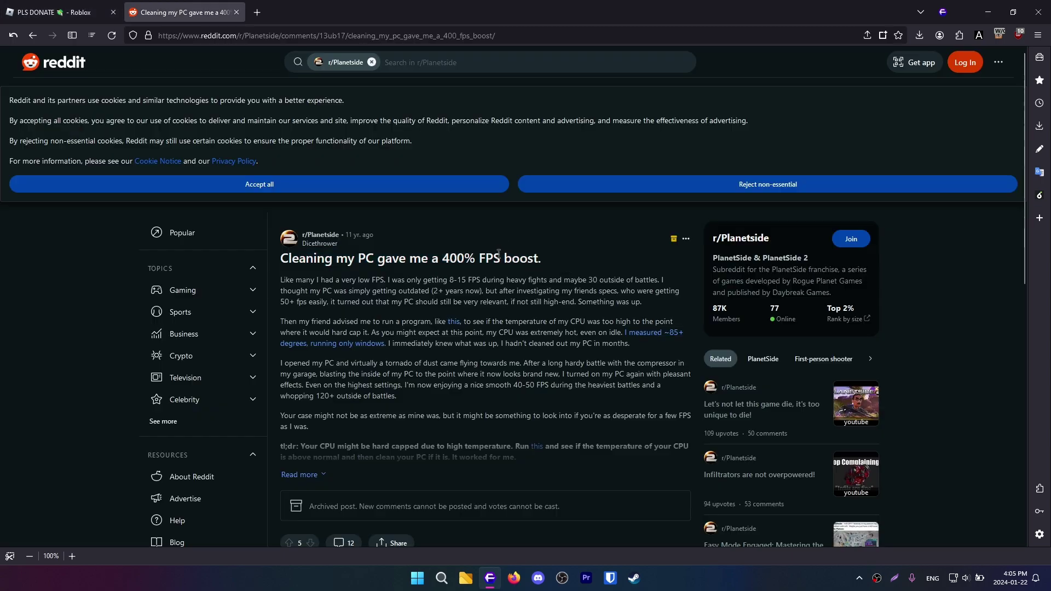
- Close the Reddit tab and launch the PLS DONATE experience from its Roblox page
{"action": "middle_click", "coordinate": [210, 4]}
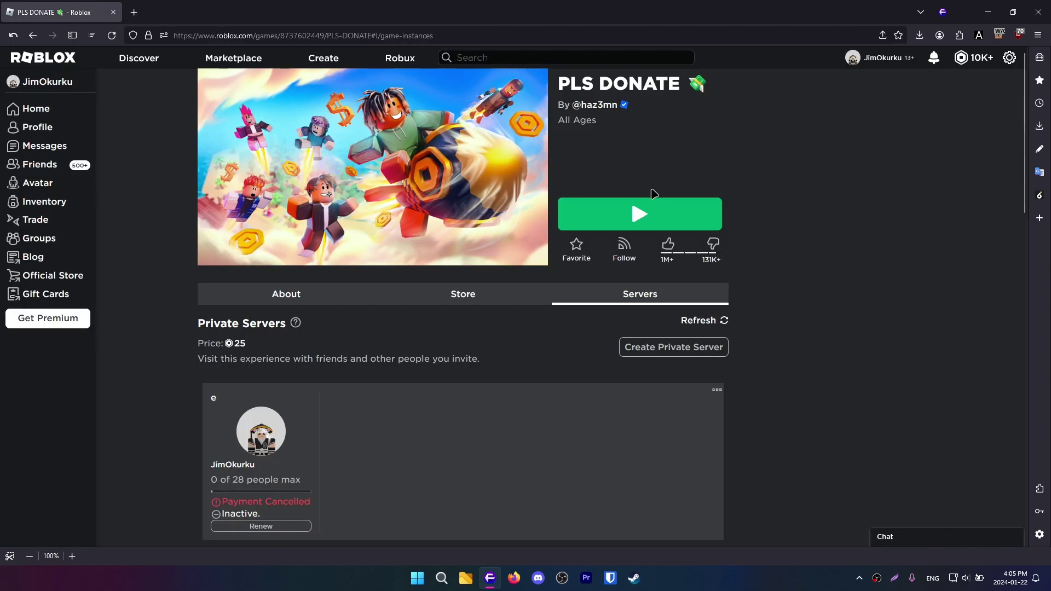
{"action": "scroll", "coordinate": [494, 168], "scroll_direction": "down", "scroll_amount": 2}
{"action": "scroll", "coordinate": [495, 169], "scroll_direction": "up", "scroll_amount": 2}
{"action": "left_click", "coordinate": [651, 219]}
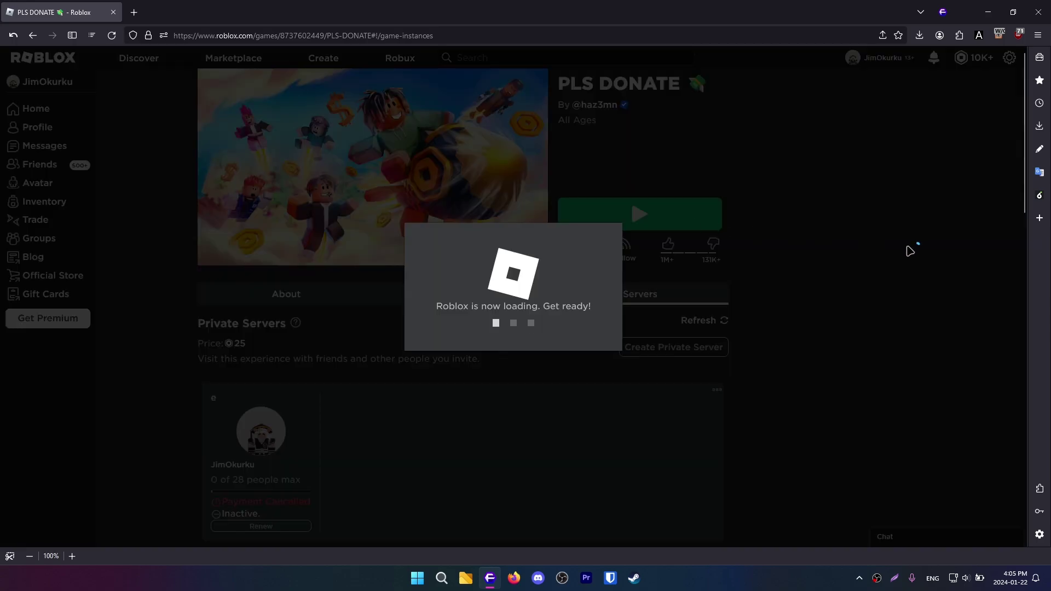